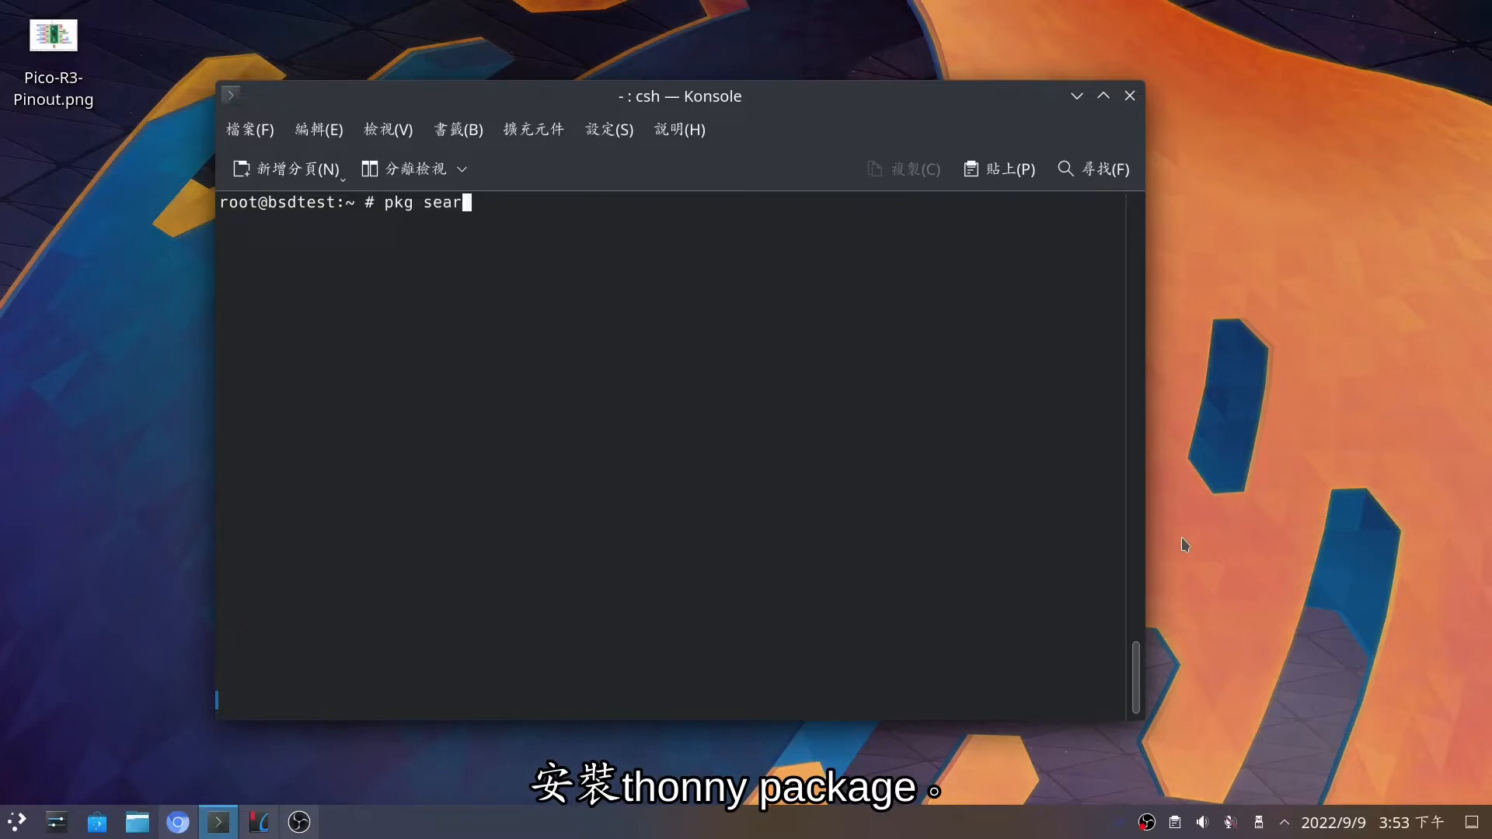
- Search the package repository for thonny and install the thonny-py39 package, accepting the proposed installation
text(h thonny)
key(Return)
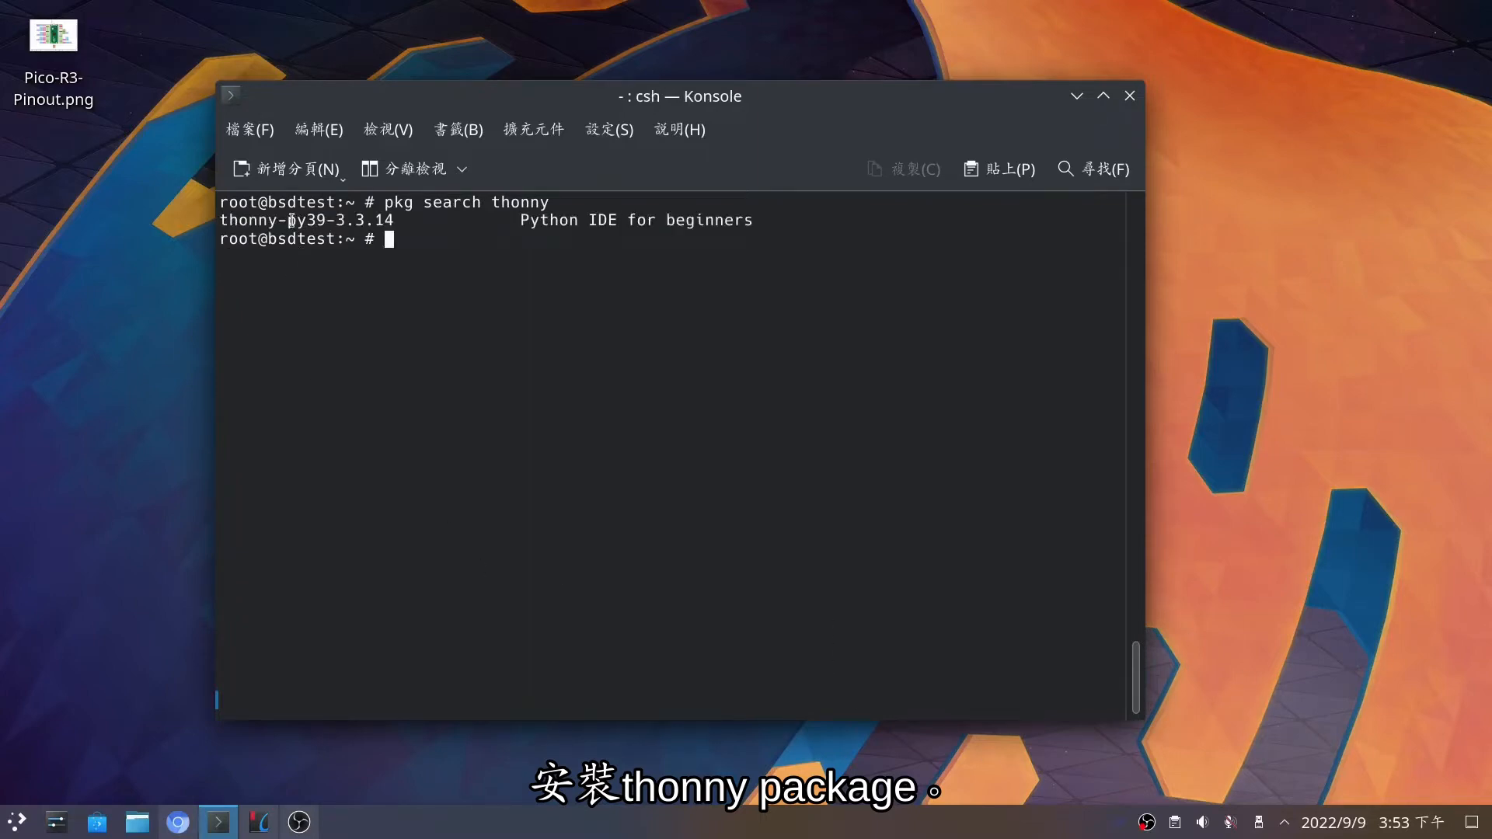
drag(220, 224, 328, 225)
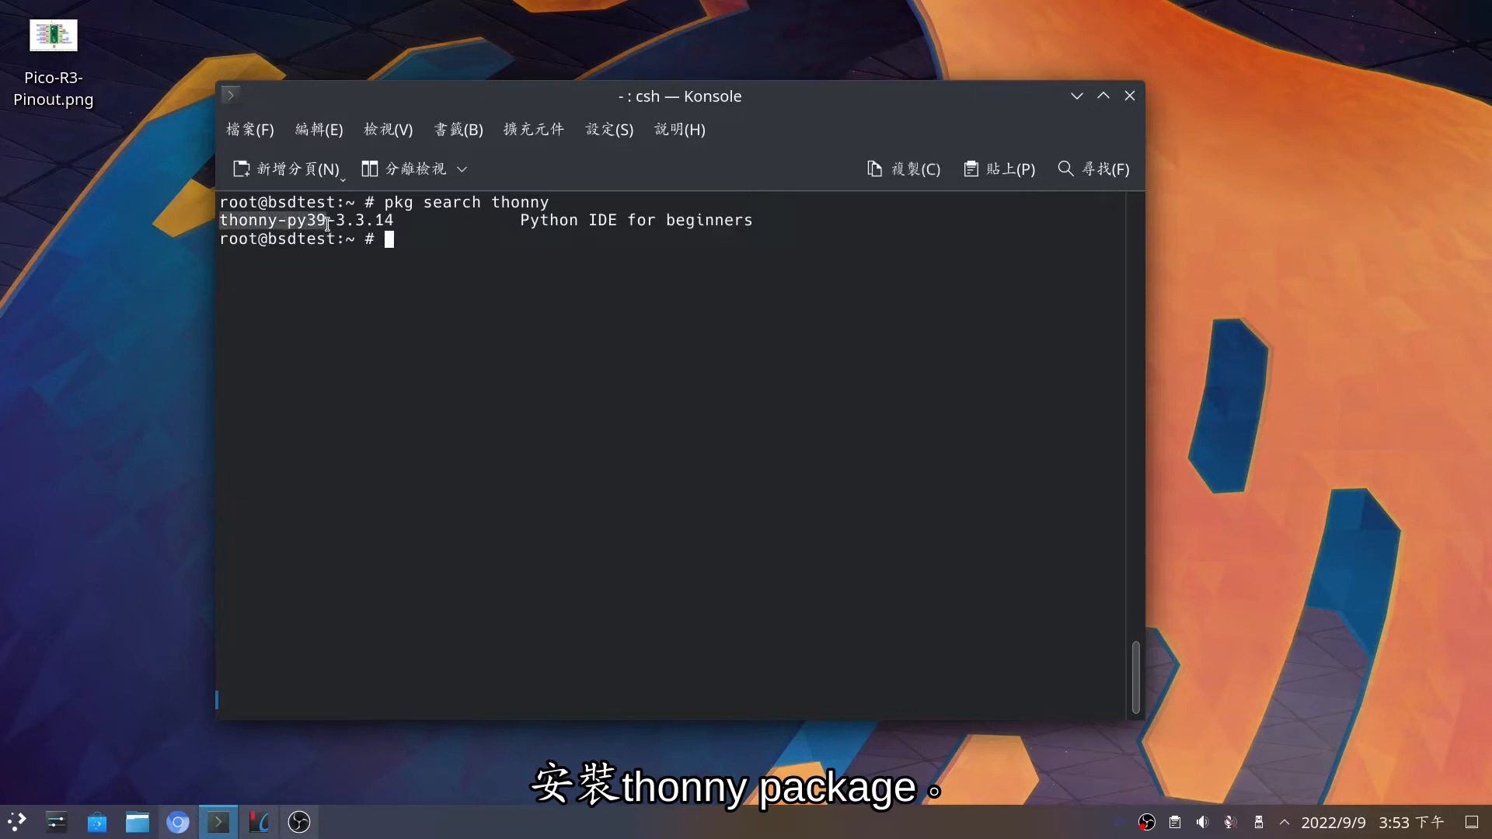
text(pkg install)
click(1006, 174)
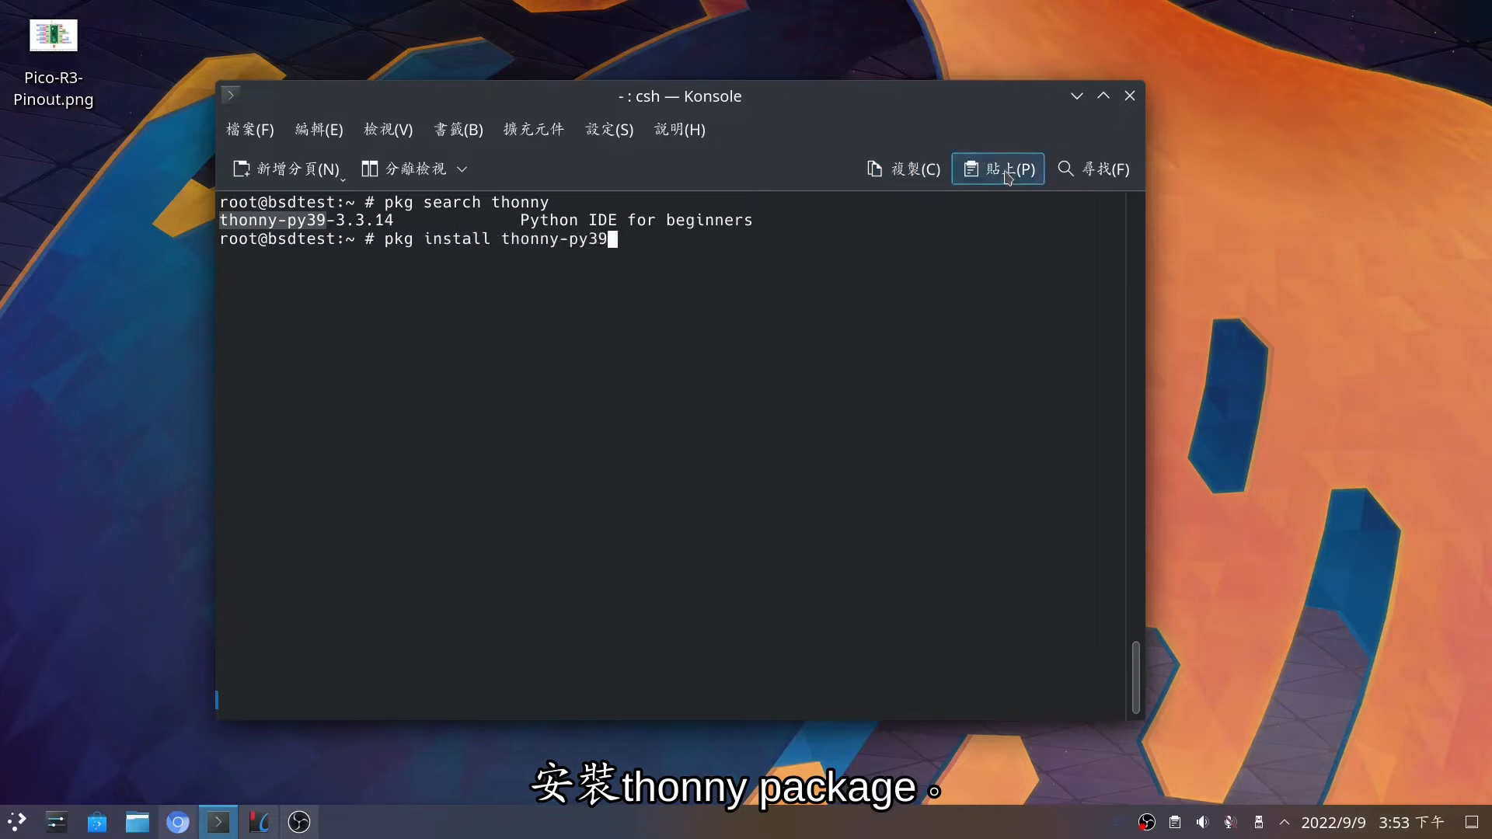
key(Return)
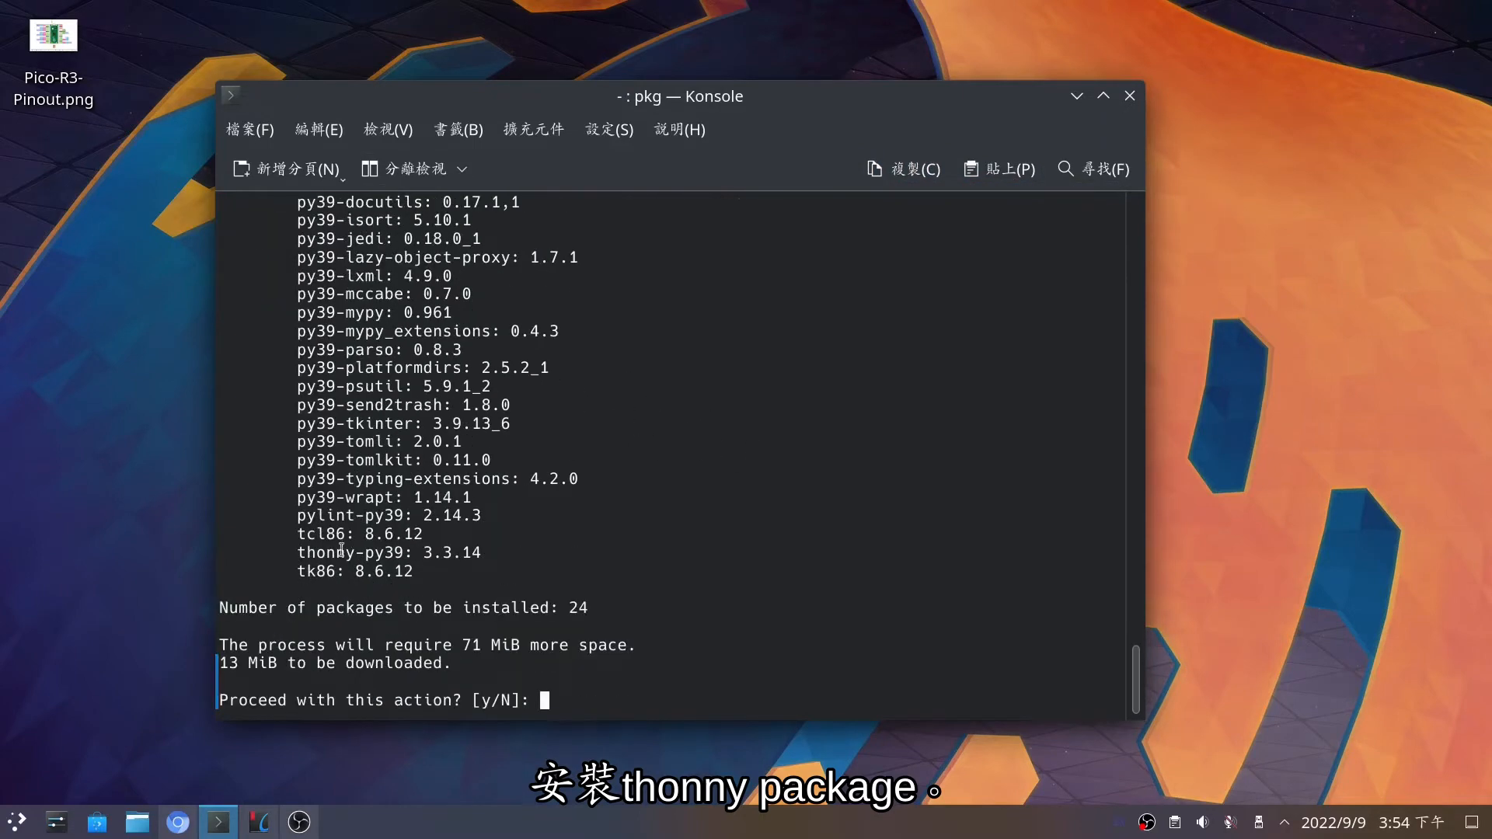
text(y)
key(Return)
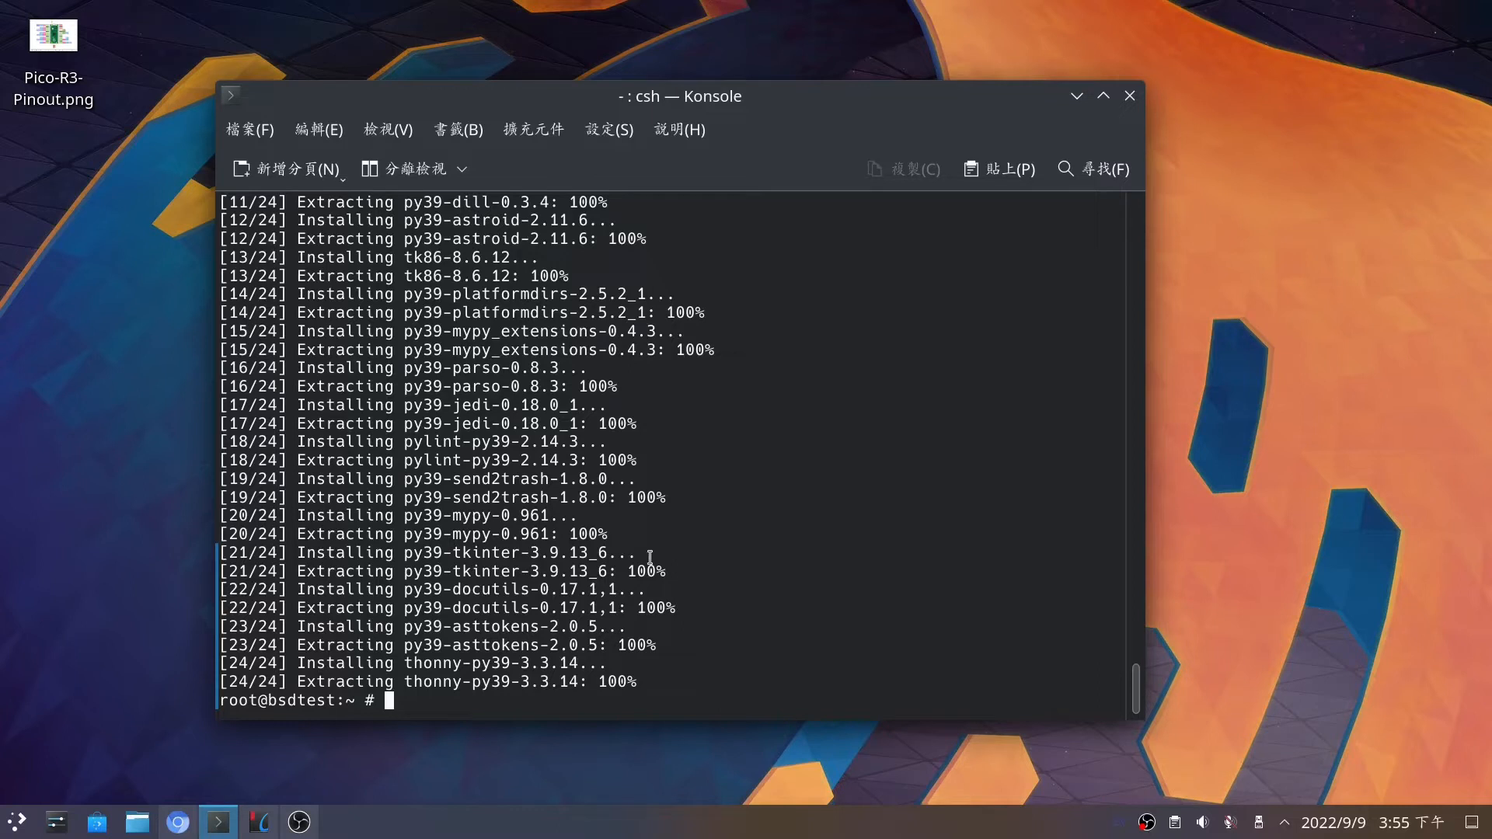
- Clear the terminal and launch Thonny as a background process
text(clear)
key(Return)
text(thonny &)
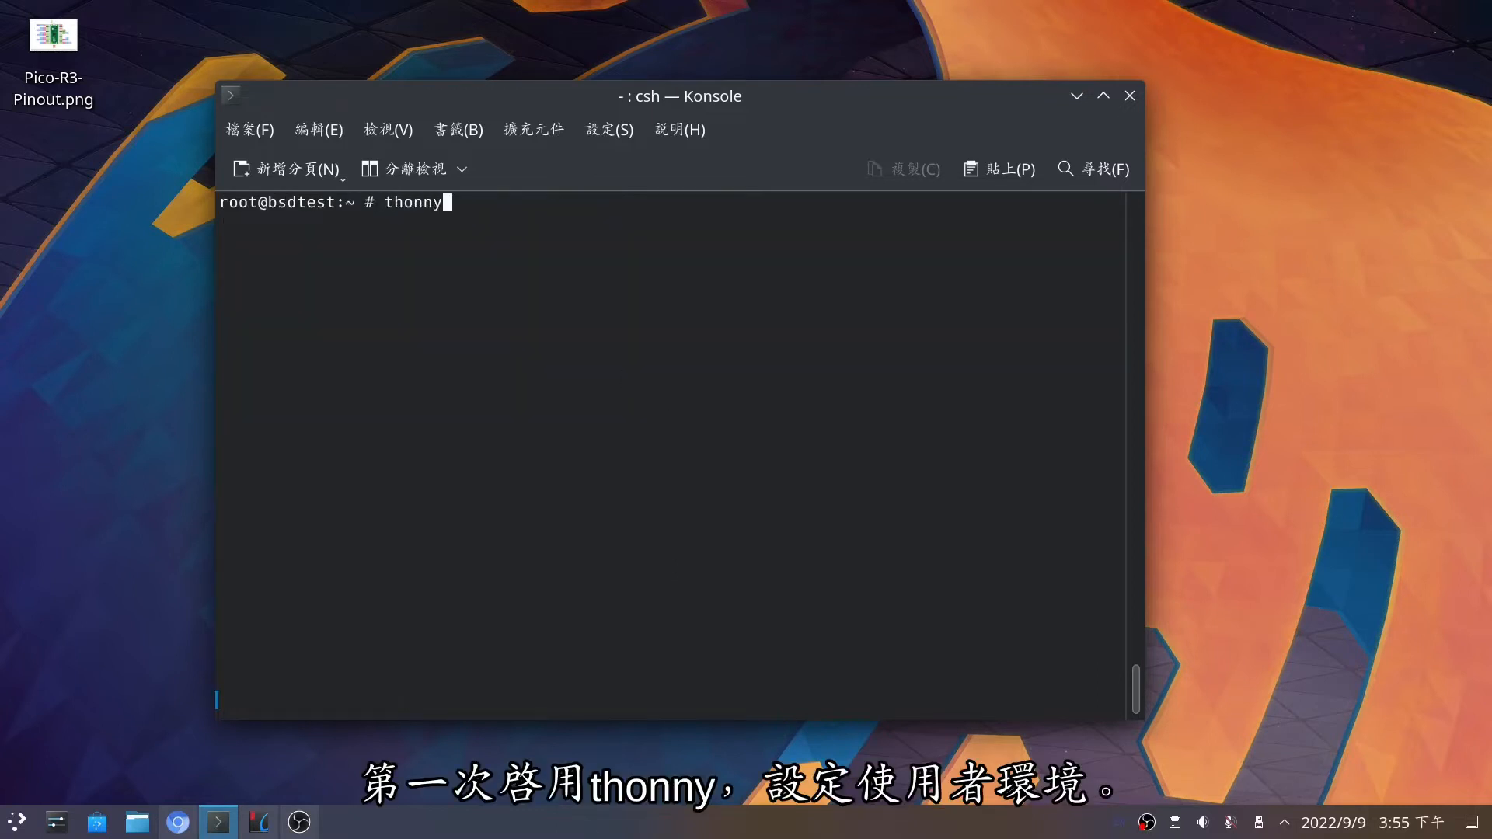
key(Return)
- Choose Raspberry Pi as Thonny's initial settings and proceed to the editor
click(921, 437)
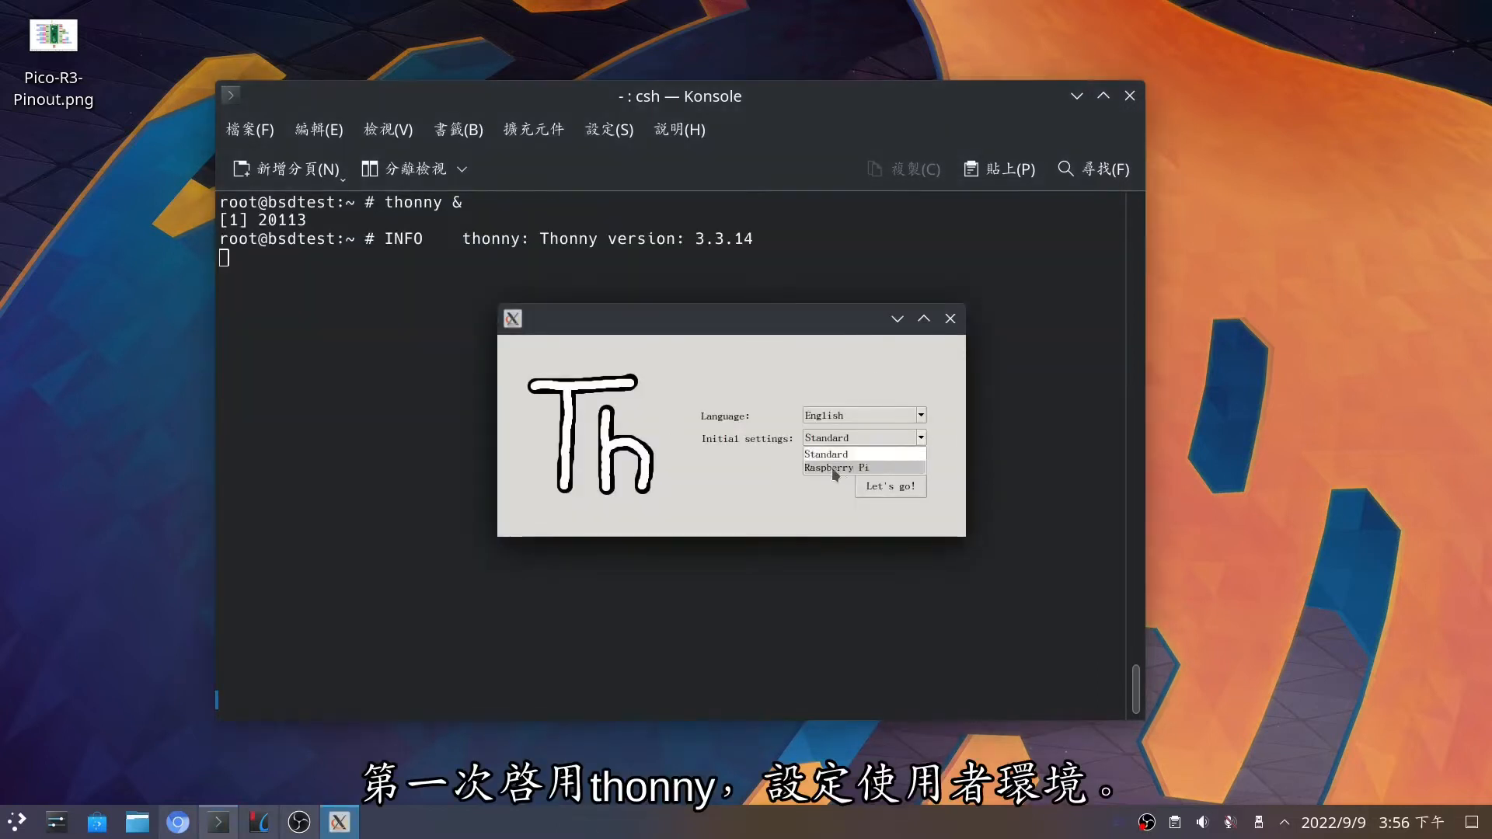
click(832, 468)
click(897, 488)
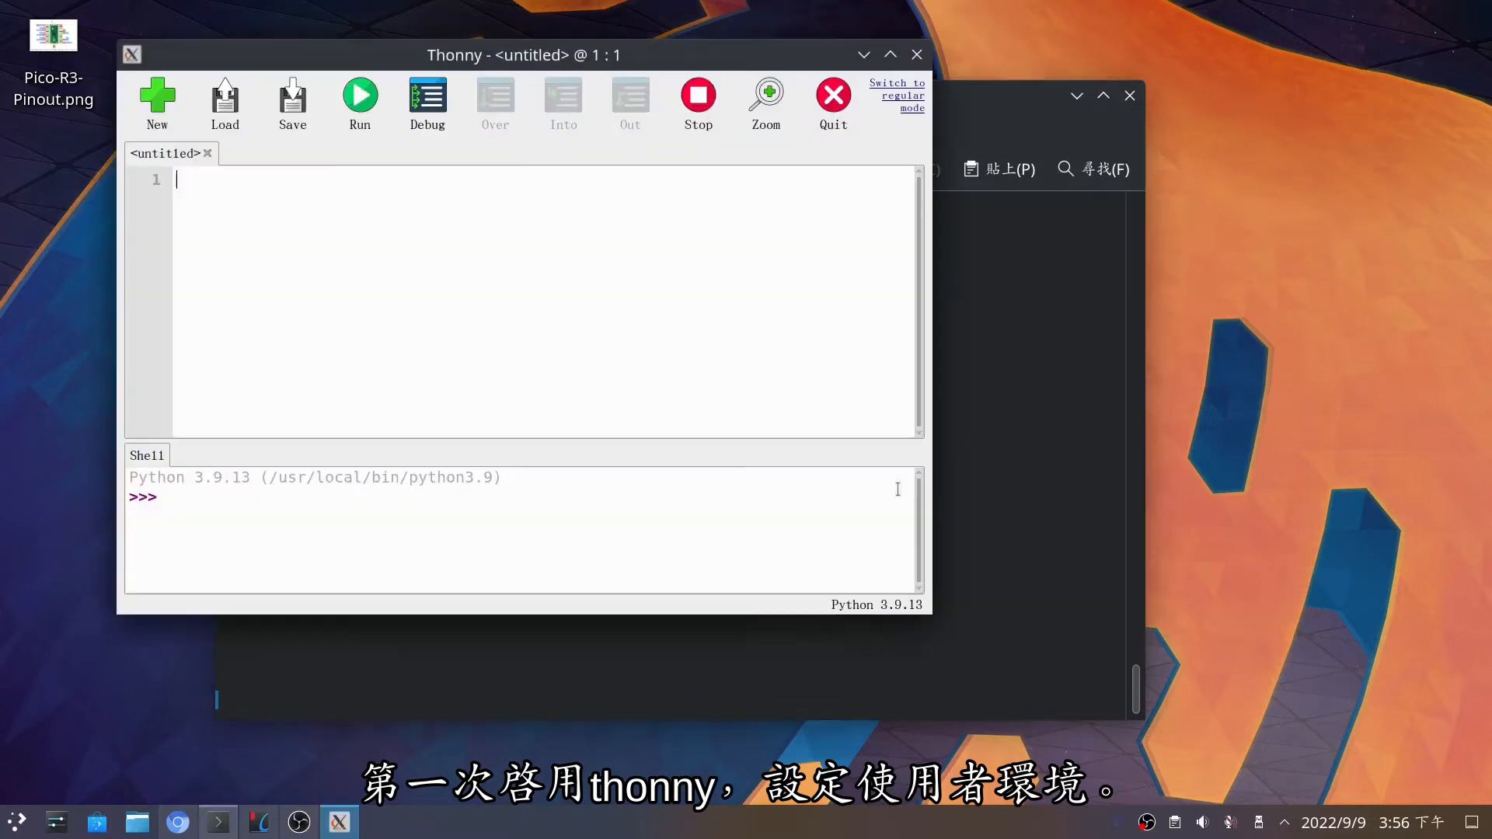
- Maximize the Thonny window, switch it to regular mode, and restart it from the terminal
click(914, 45)
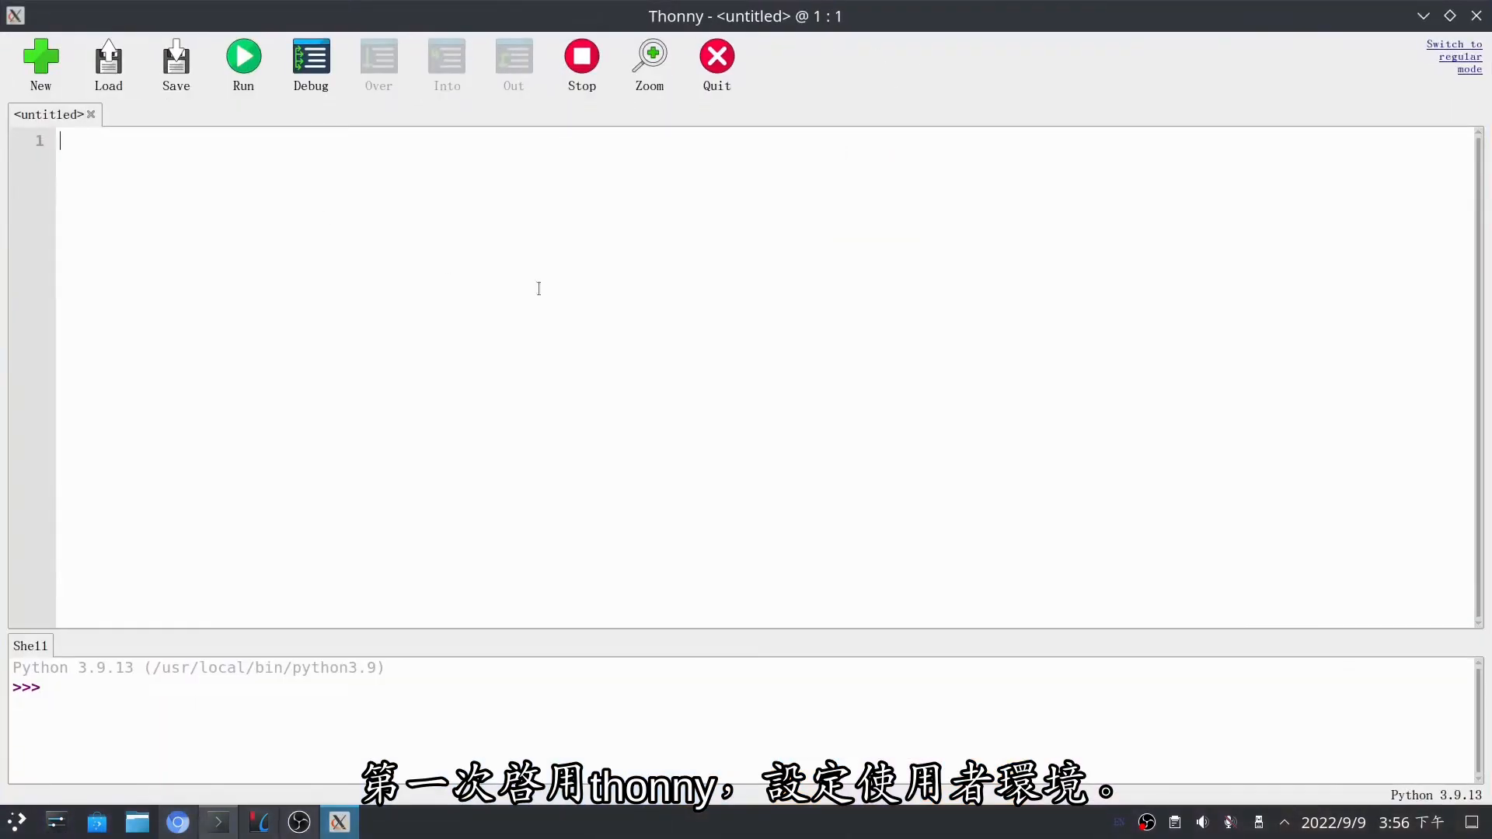
click(1452, 62)
click(752, 488)
click(1477, 15)
key(Up)
key(Return)
- Open Thonny's options and review the choices for UI mode, UI scaling factor and font scaling mode
click(135, 43)
click(167, 161)
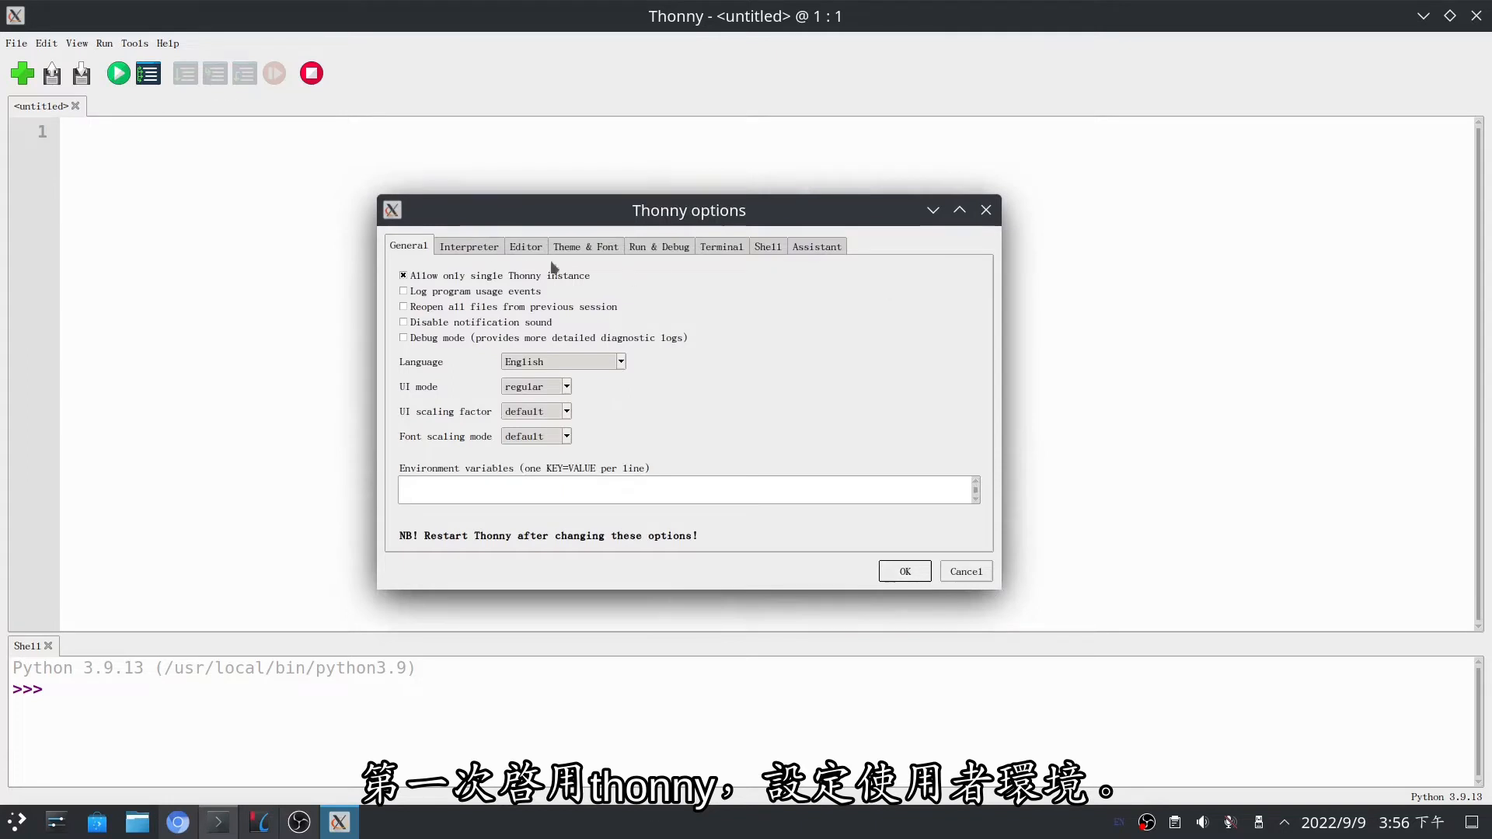
click(568, 387)
click(567, 387)
click(567, 411)
click(568, 412)
click(568, 435)
click(568, 436)
- Set the interpreter for running code to MicroPython (Raspberry Pi Pico)
click(476, 247)
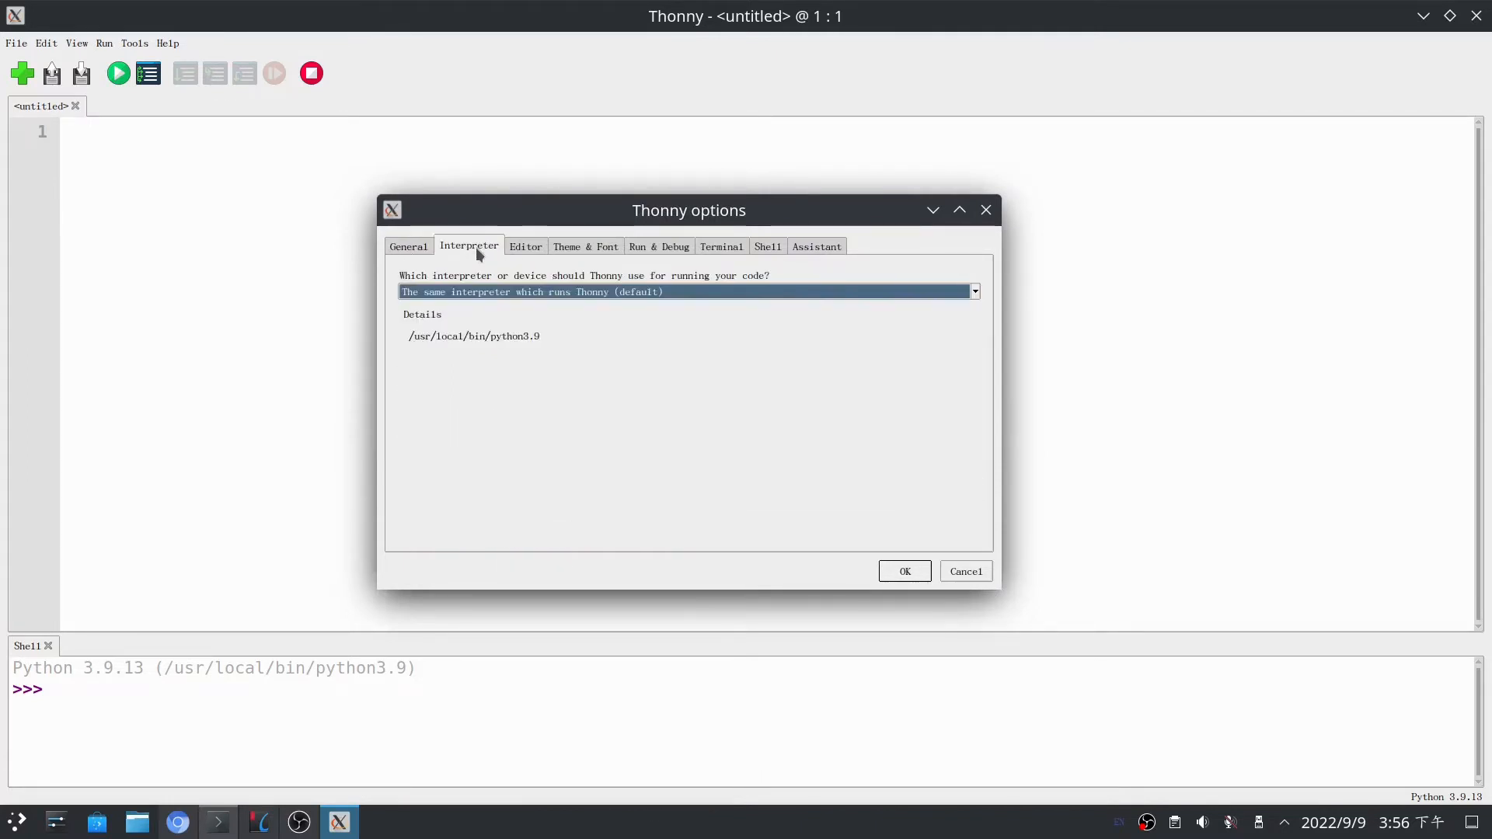
click(560, 293)
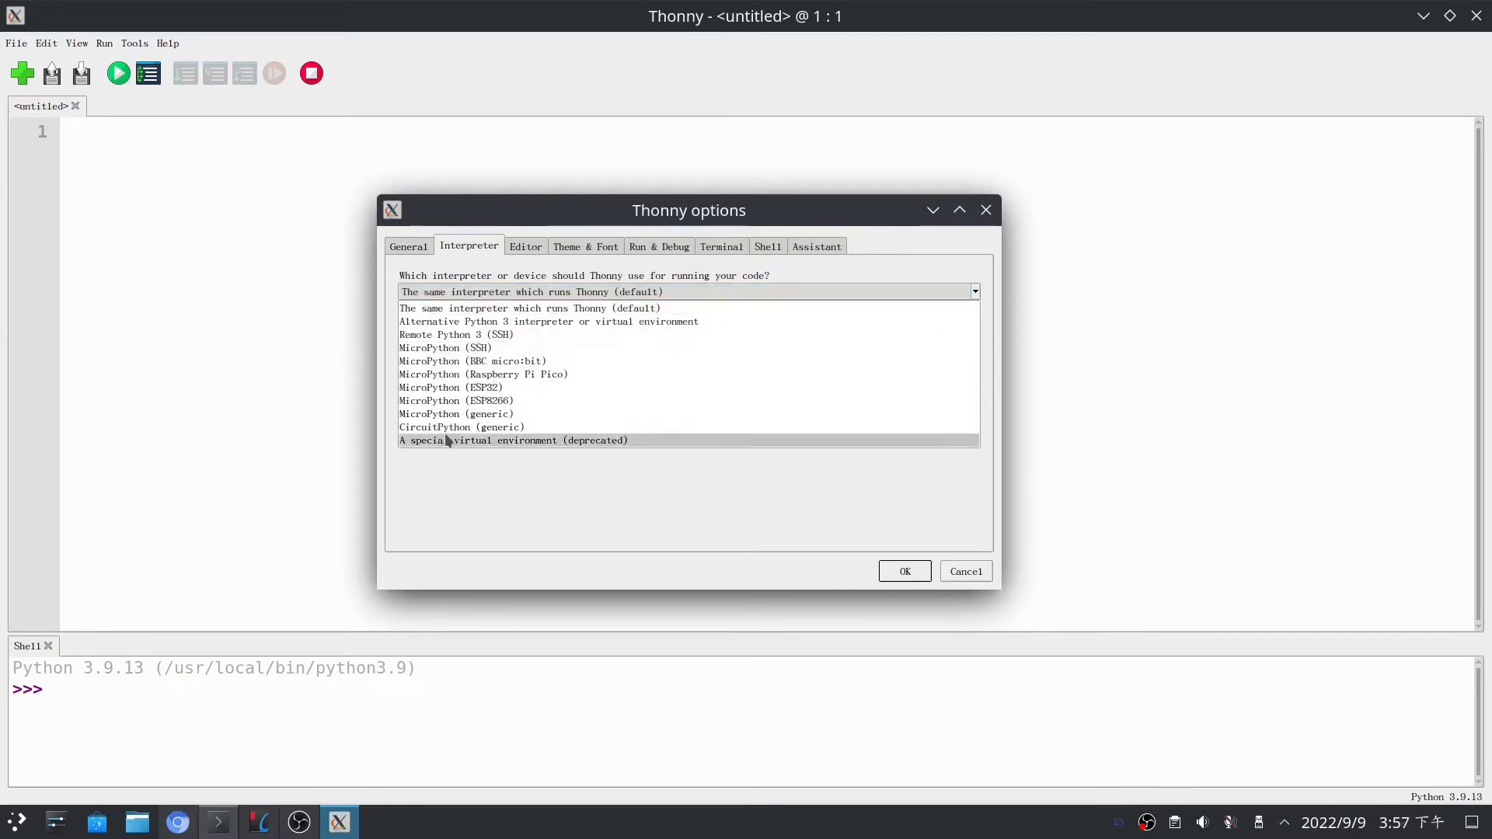
click(563, 375)
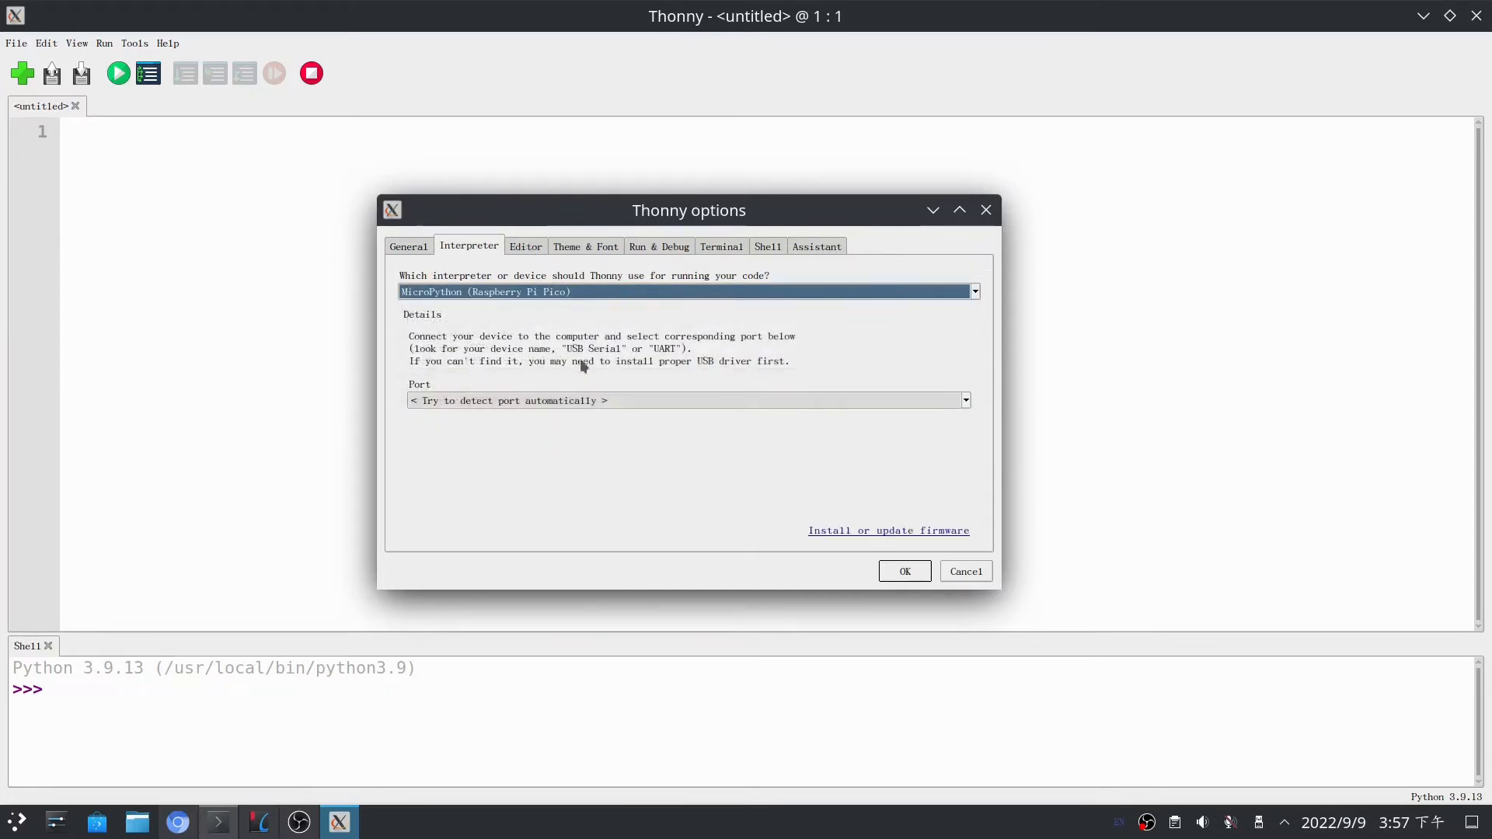
- Set the syntax theme to Default Dark and the UI theme to Raspberry Pi Dark
click(526, 248)
click(581, 247)
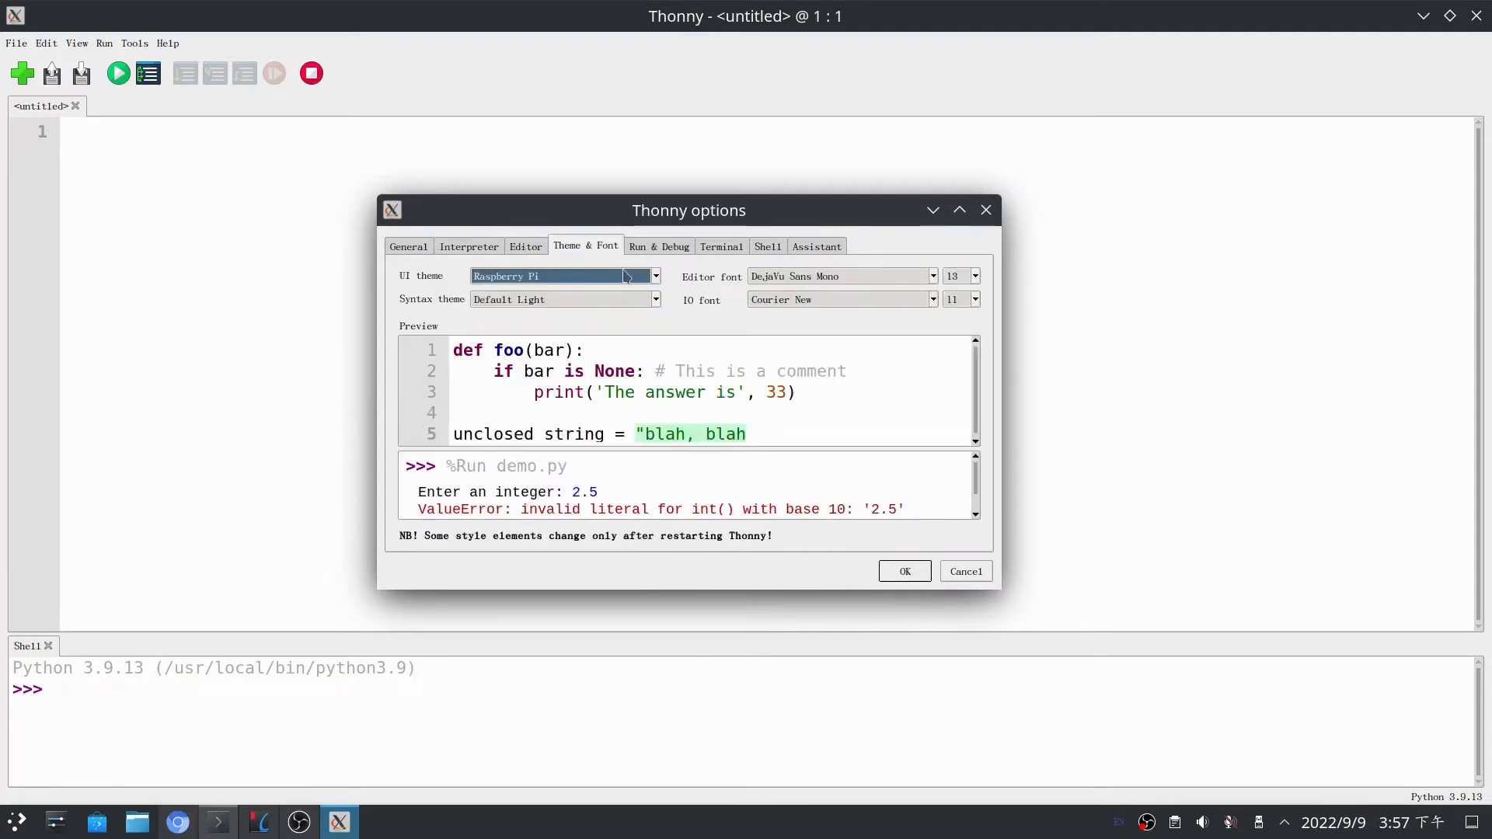
click(622, 300)
click(591, 317)
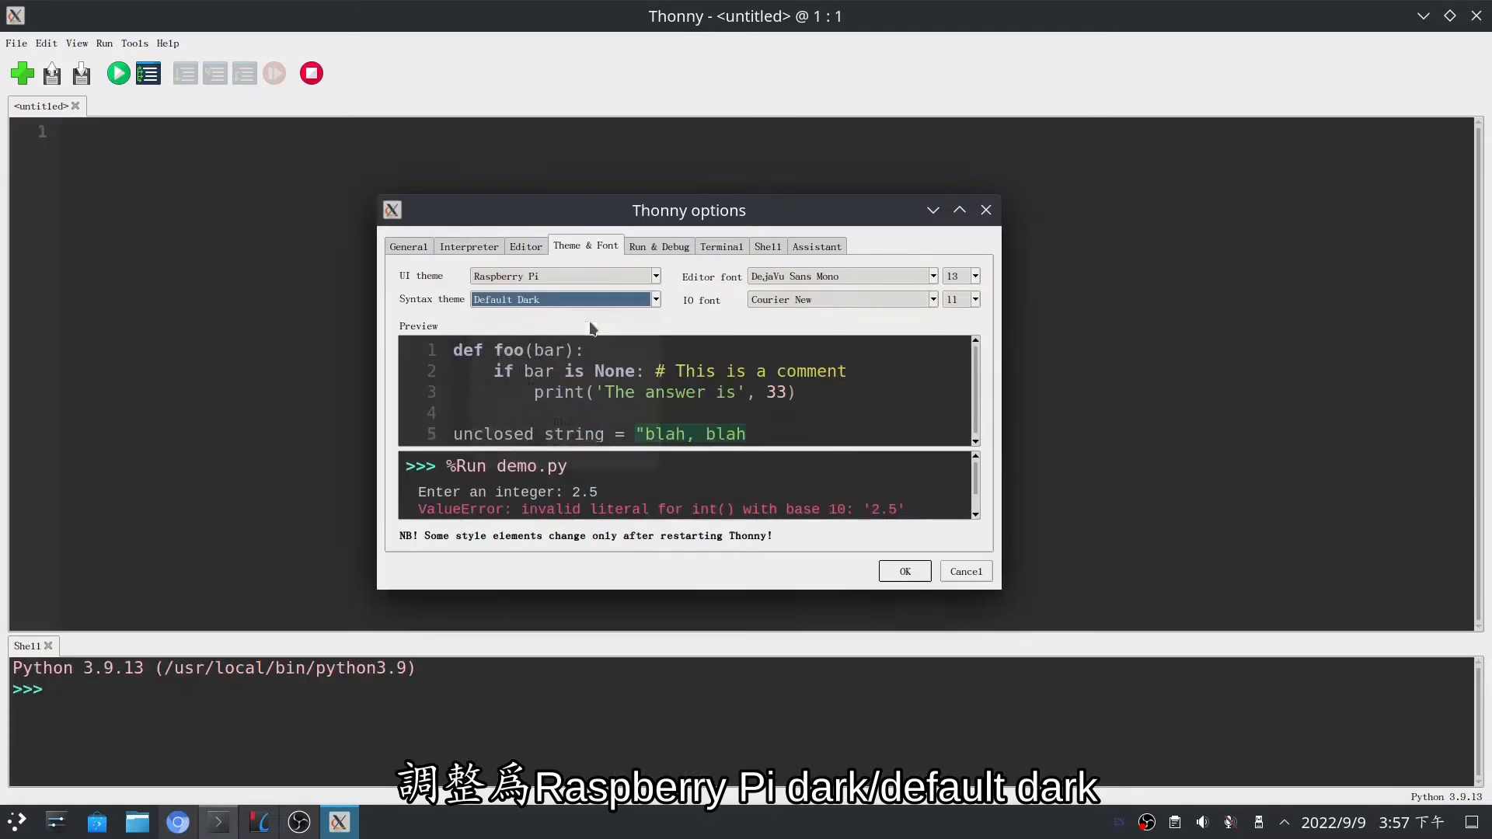
click(564, 276)
click(544, 363)
- Set the editor font size to 16 in the theme and font options
drag(853, 197, 858, 144)
click(982, 225)
click(966, 278)
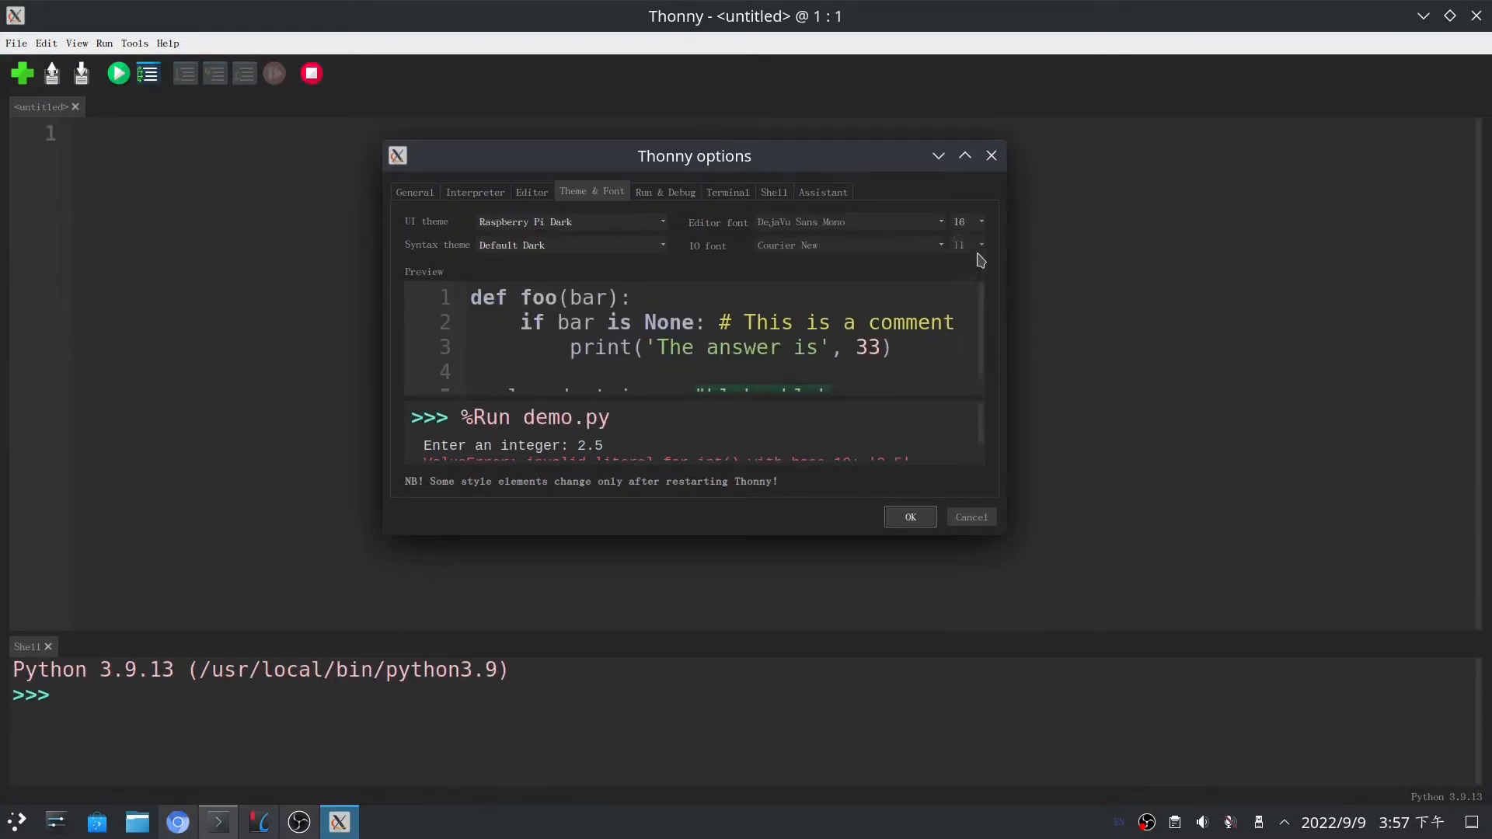
drag(859, 163, 806, 145)
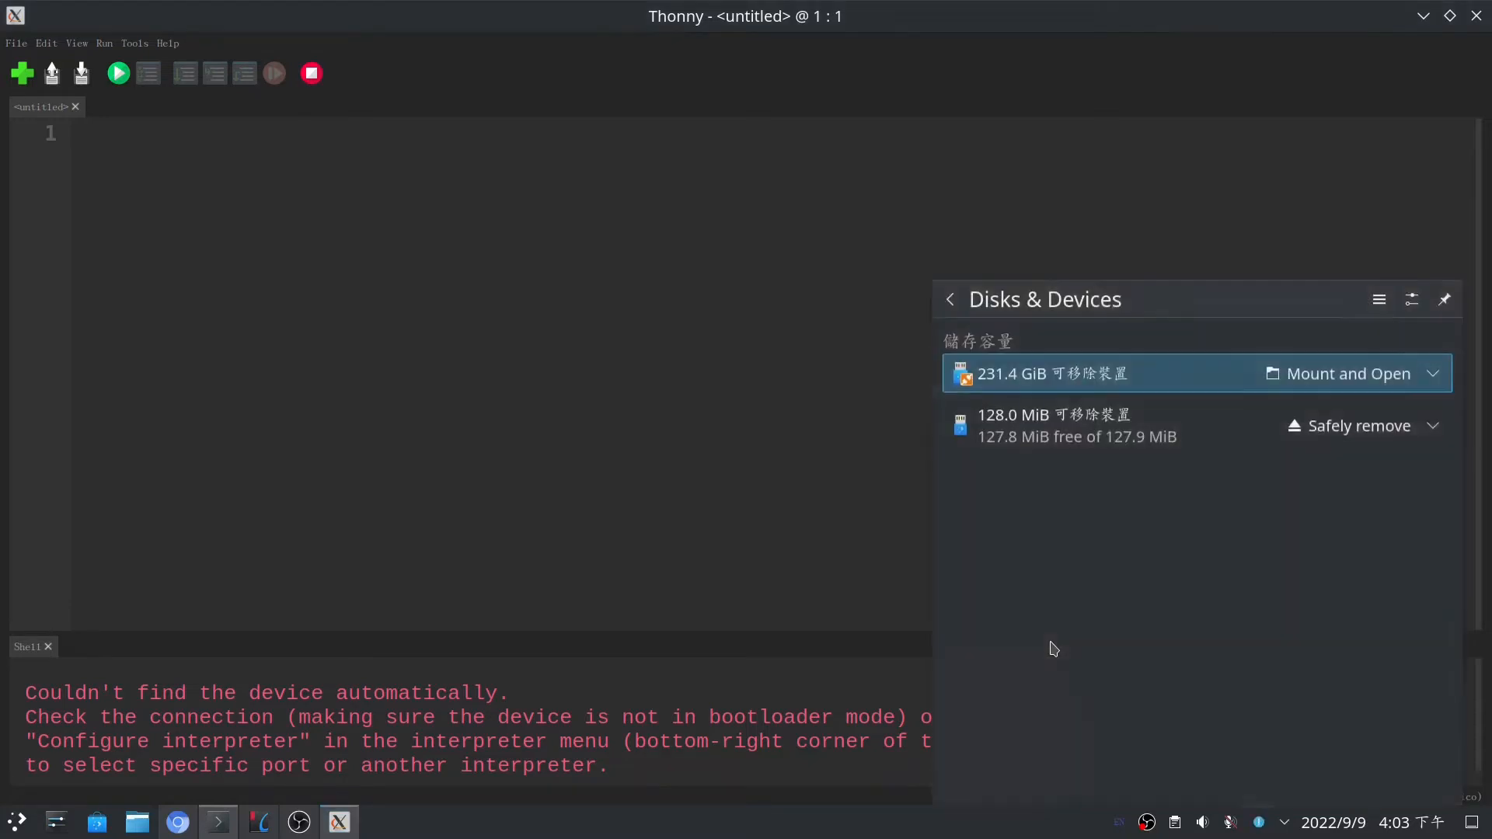
- Reselect the MicroPython (Raspberry Pi Pico) interpreter, install the v1.19.1 firmware on the Pico, and close the installer
click(826, 413)
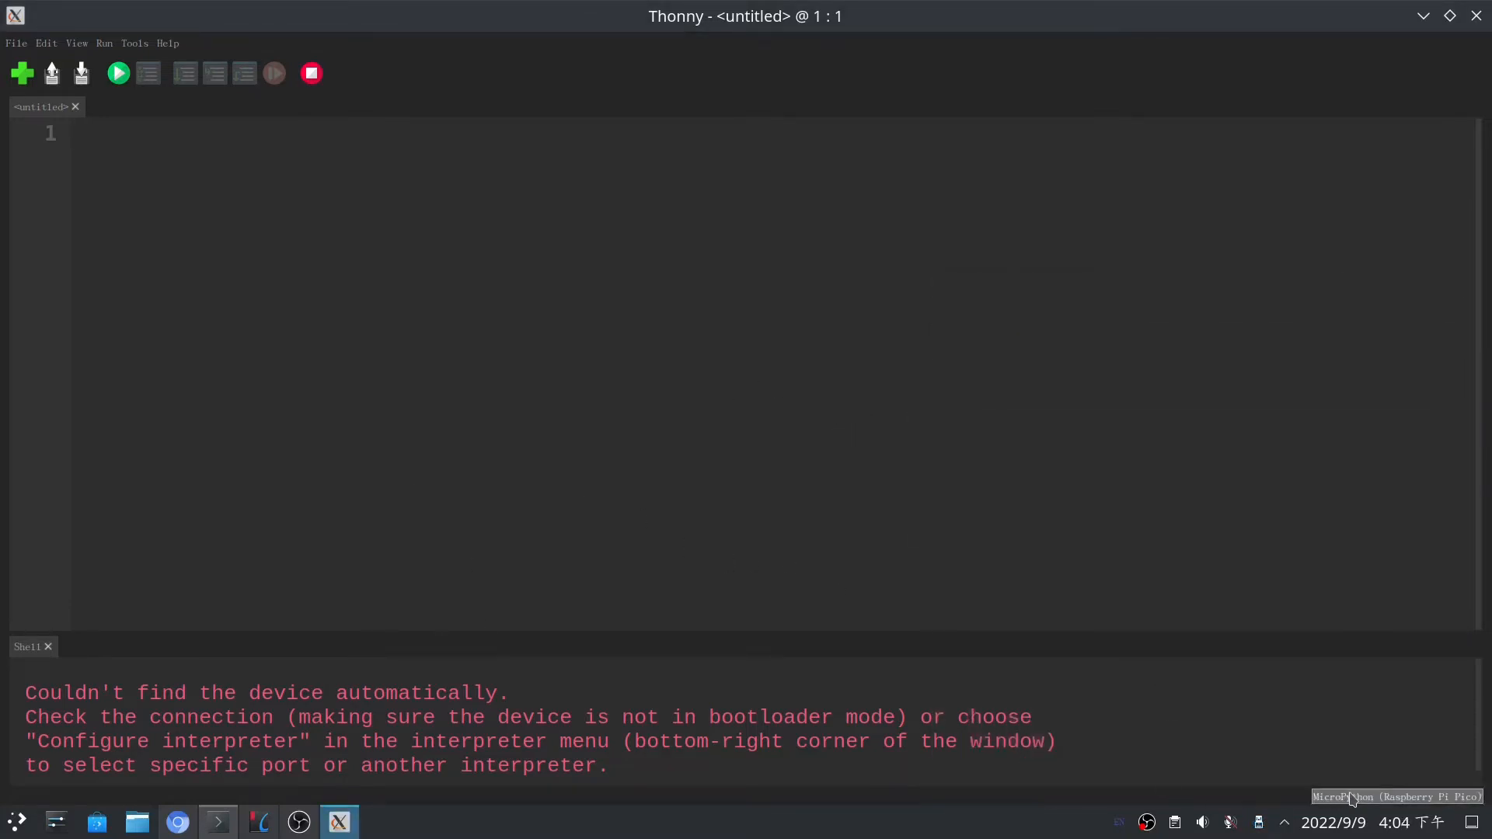
click(1333, 797)
click(1312, 751)
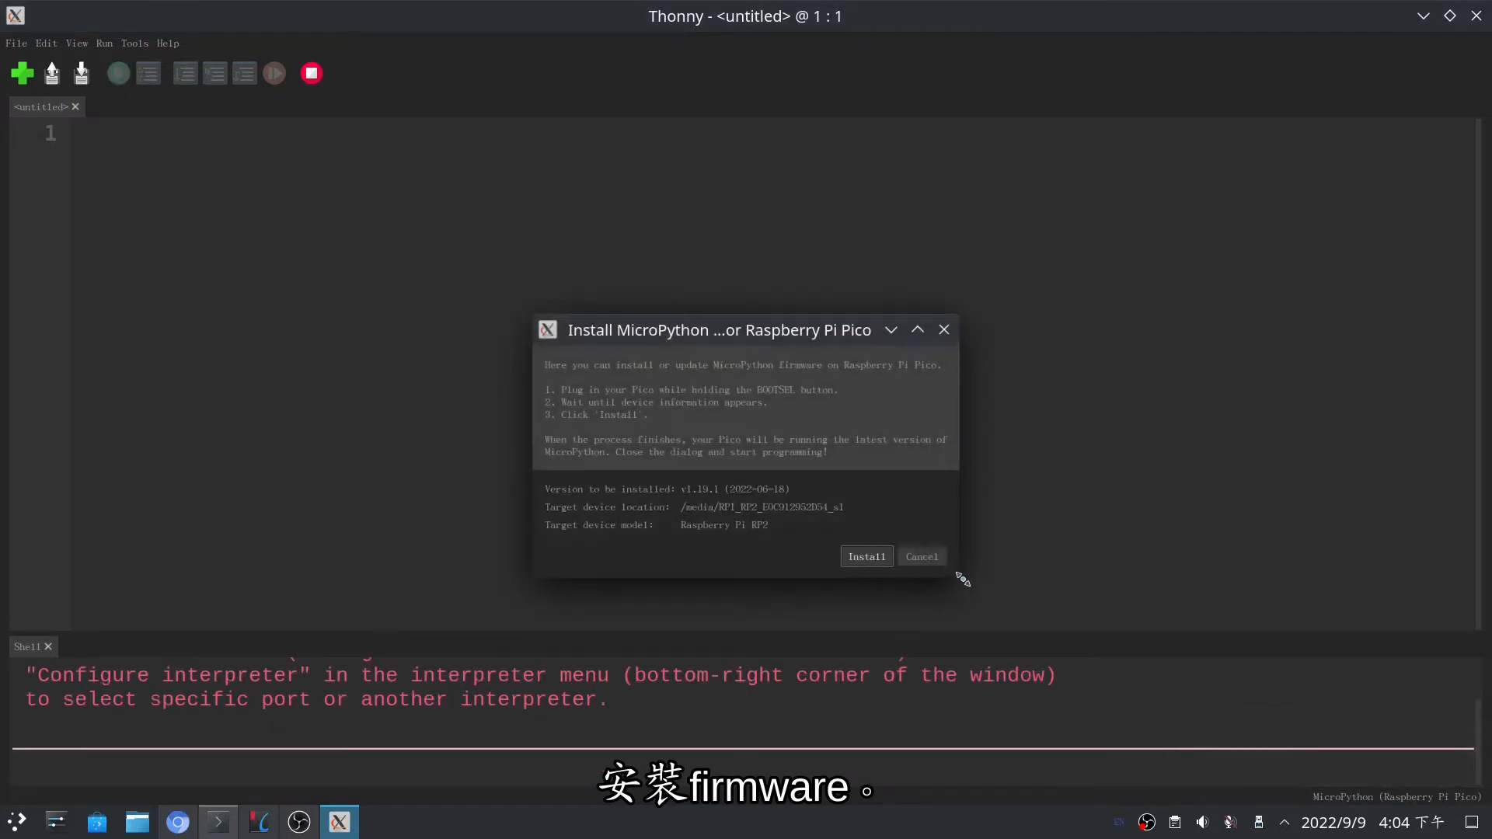
click(867, 557)
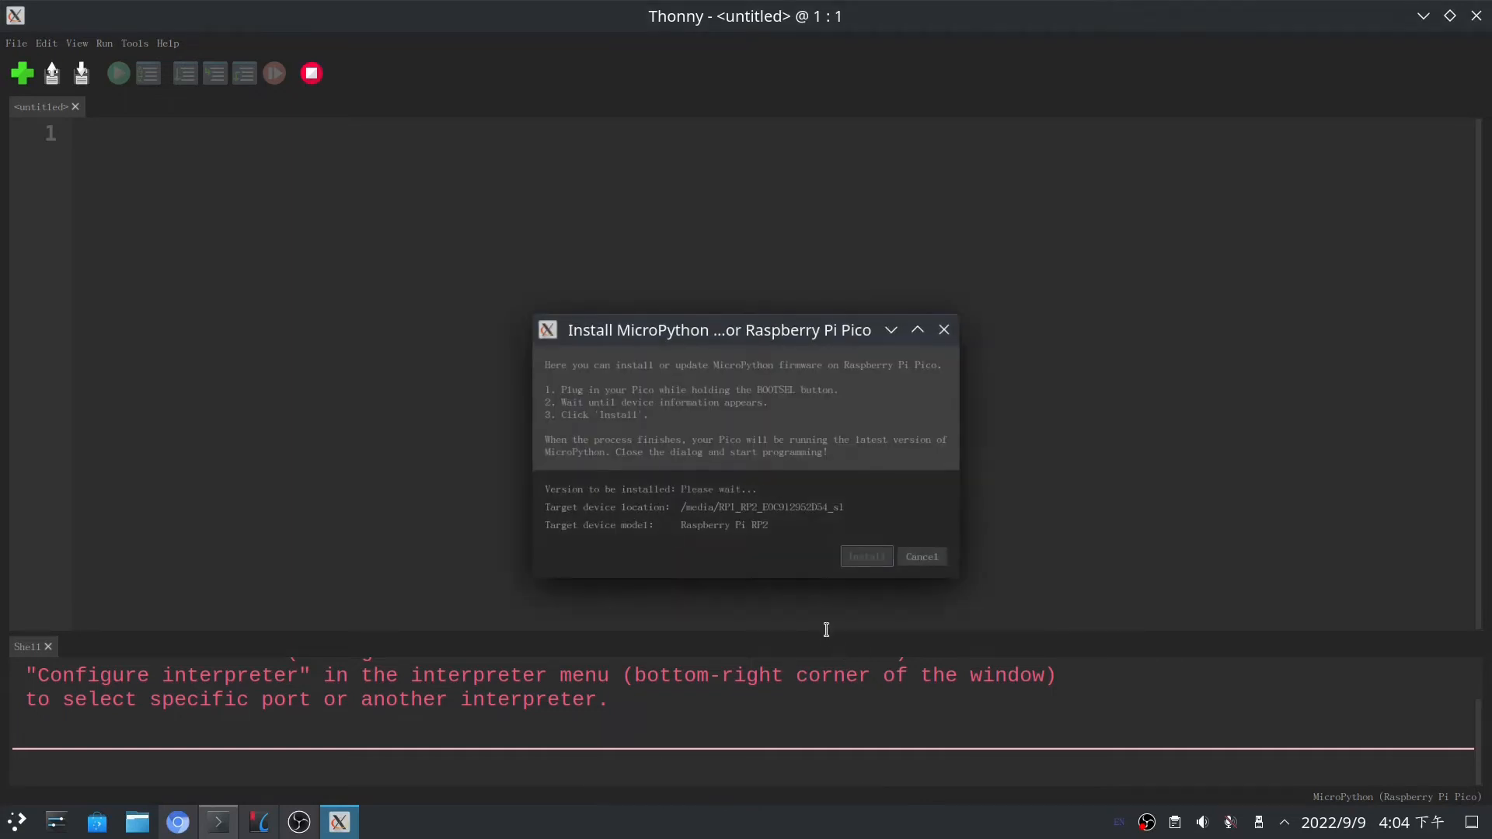
click(924, 560)
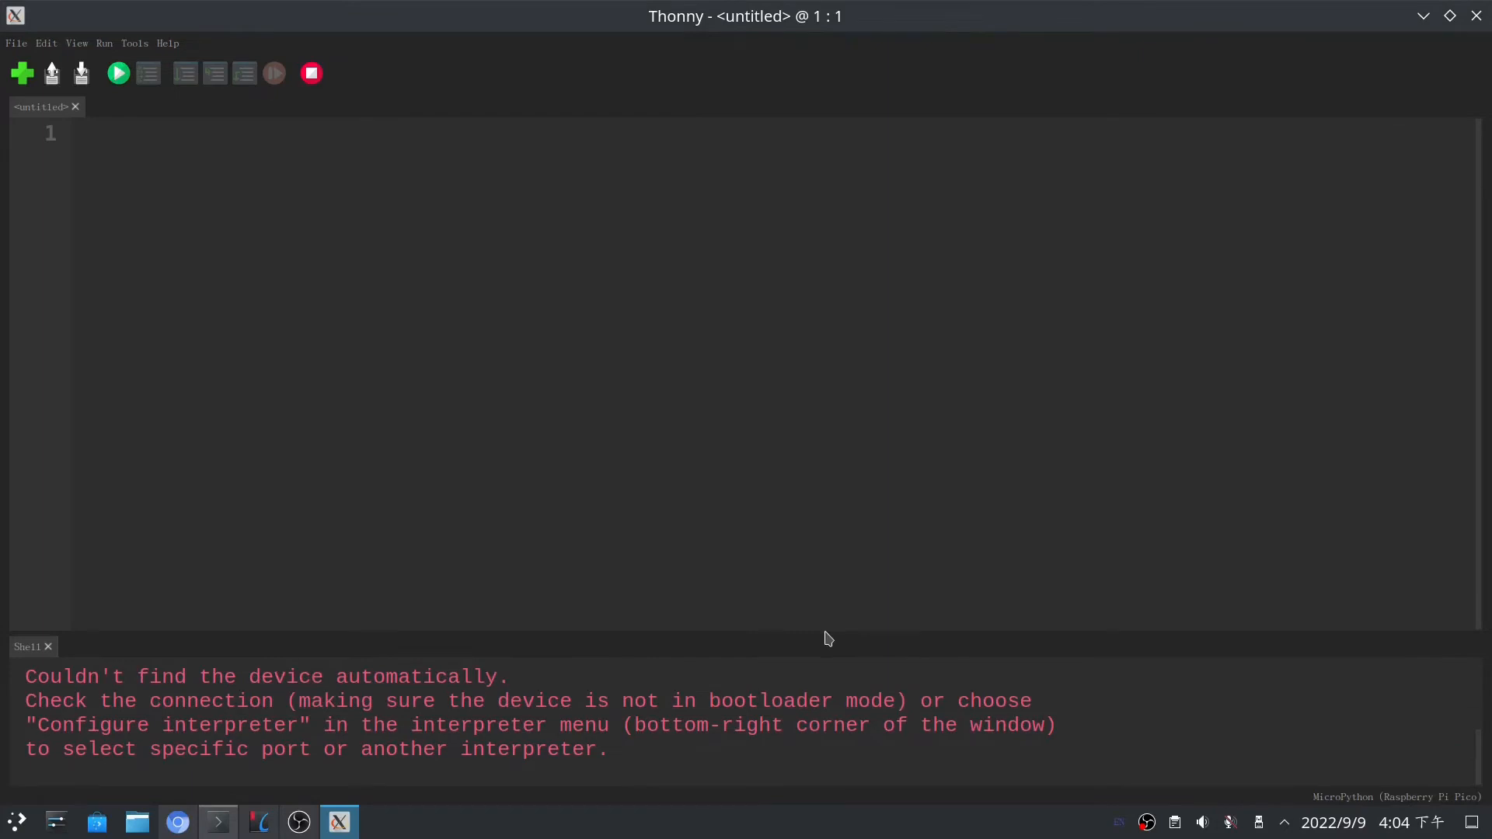
- Enlarge the shell pane and configure the Pico interpreter to use port /dev/cuaU0
drag(830, 635, 830, 415)
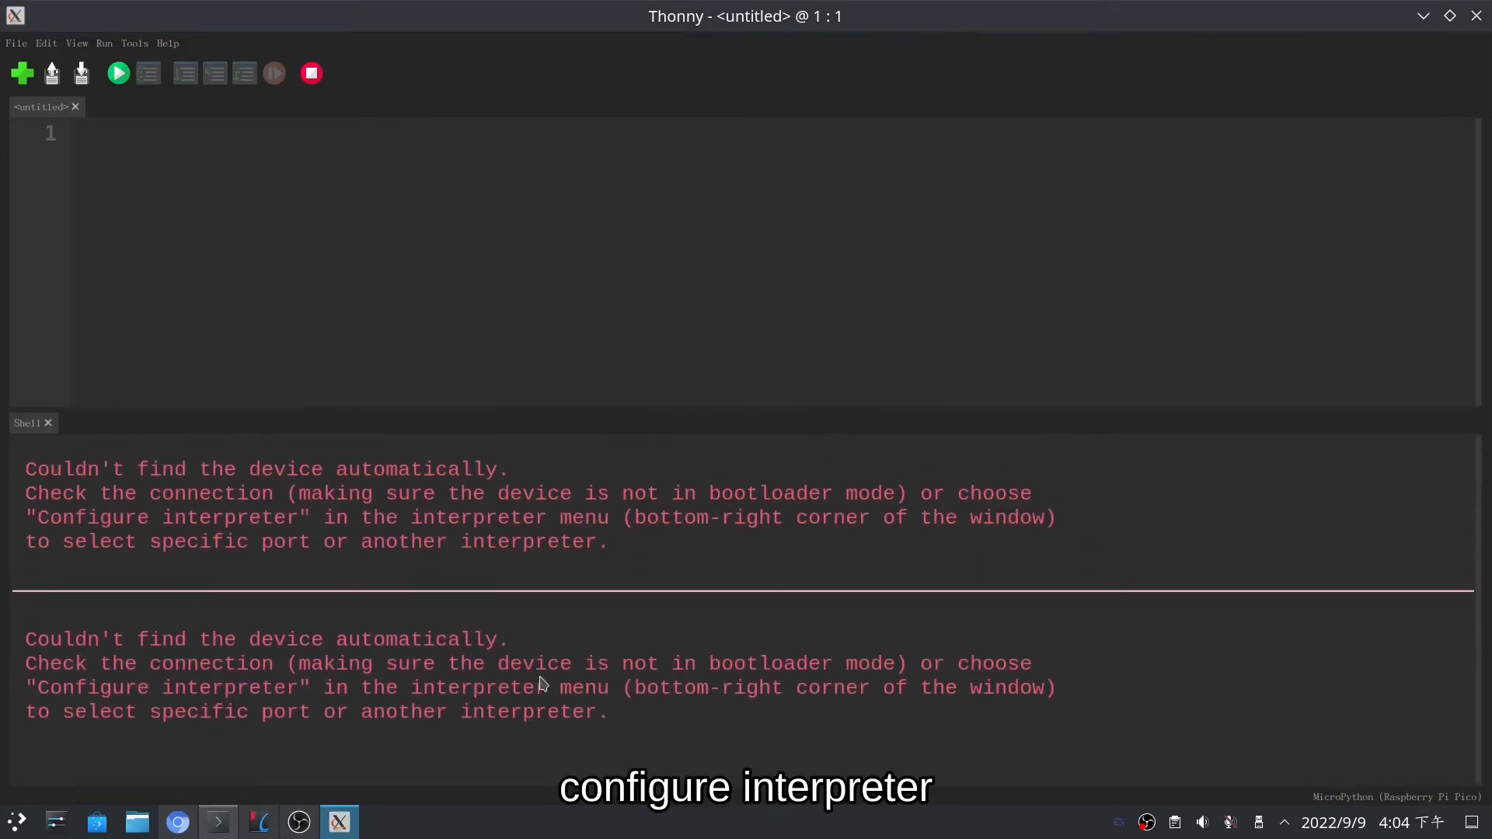
click(1360, 797)
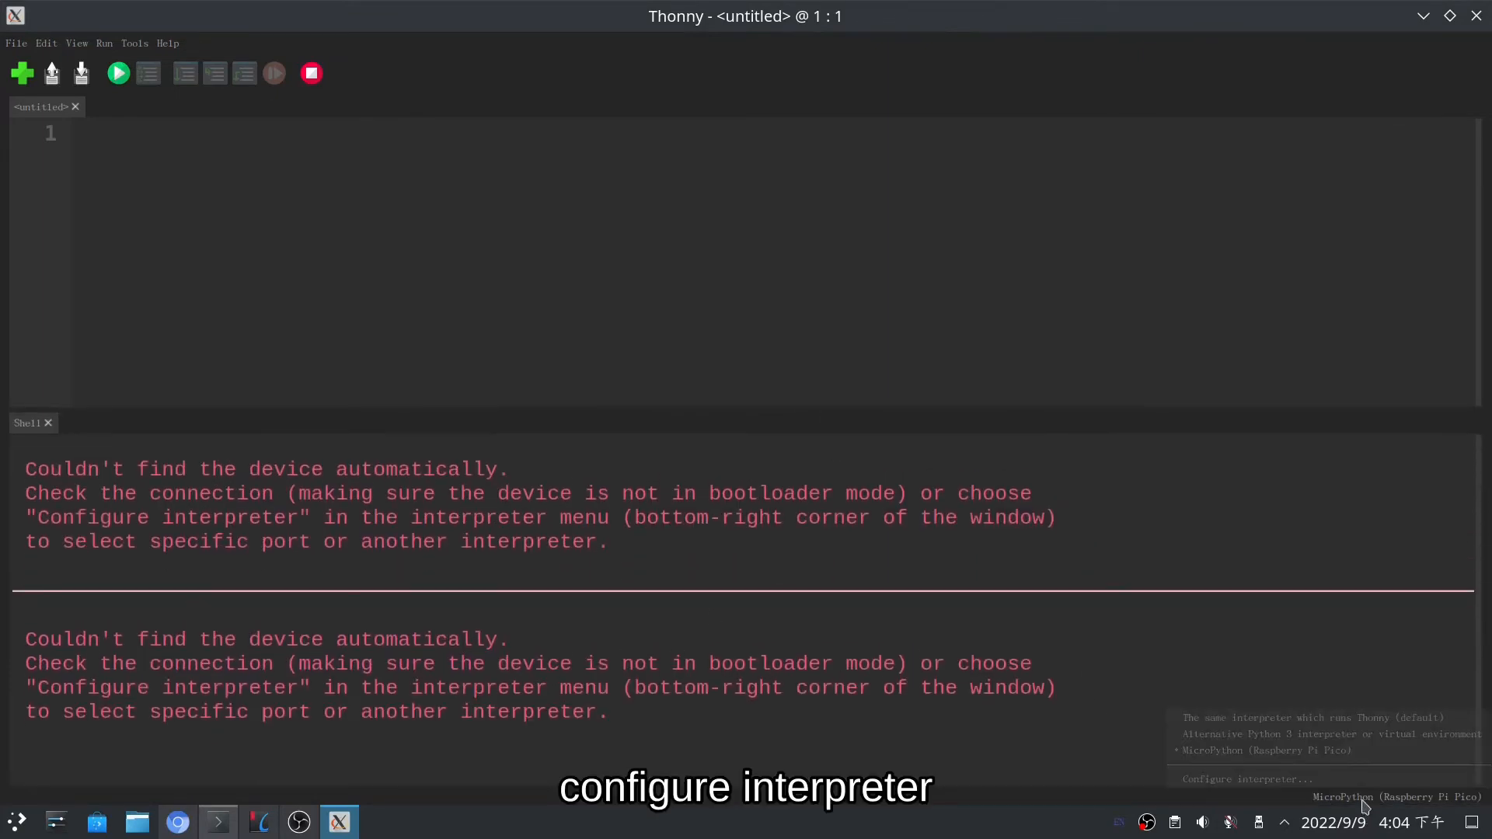
click(1267, 780)
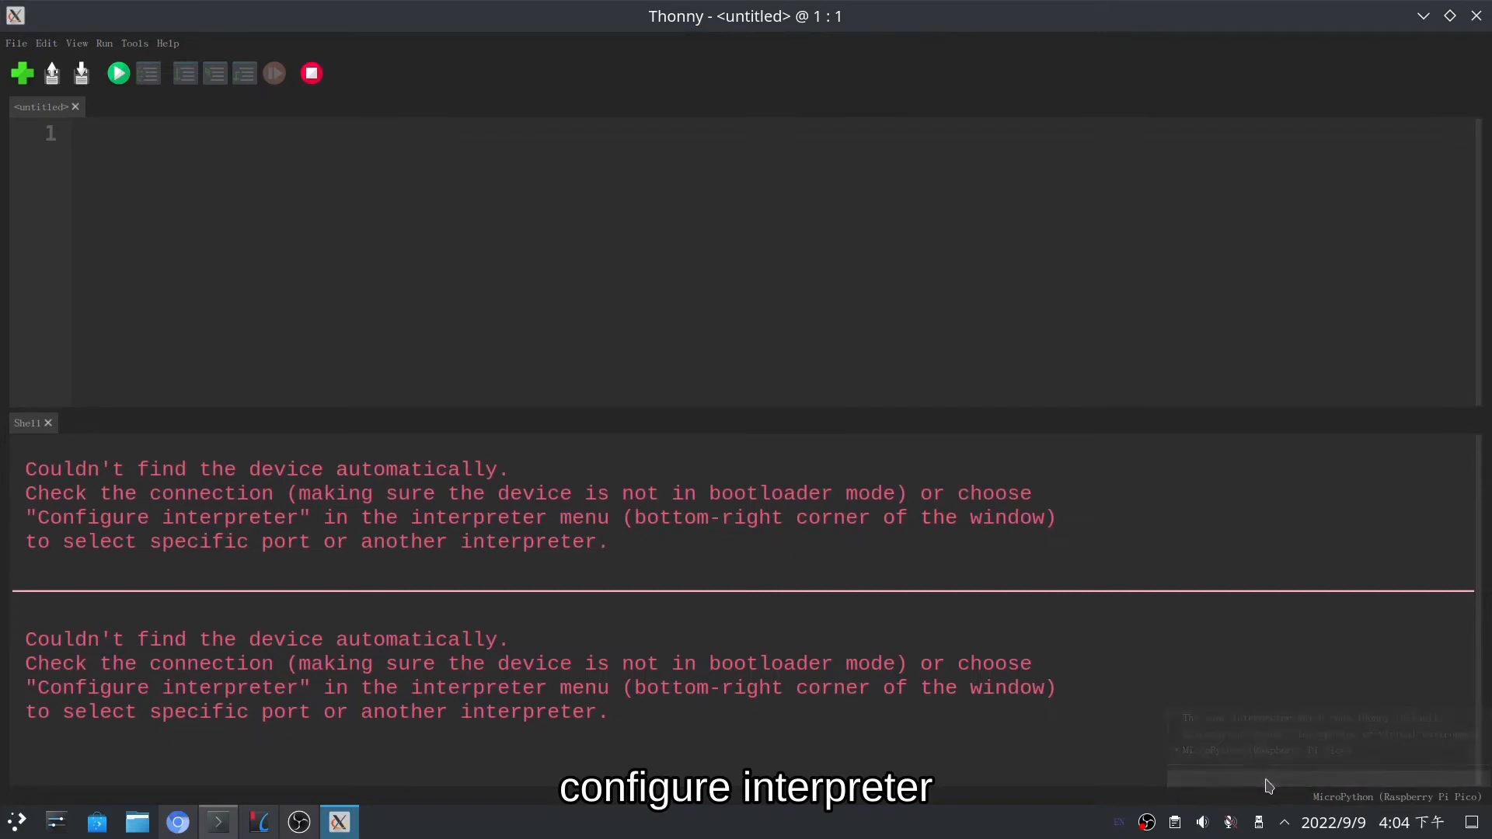
click(727, 521)
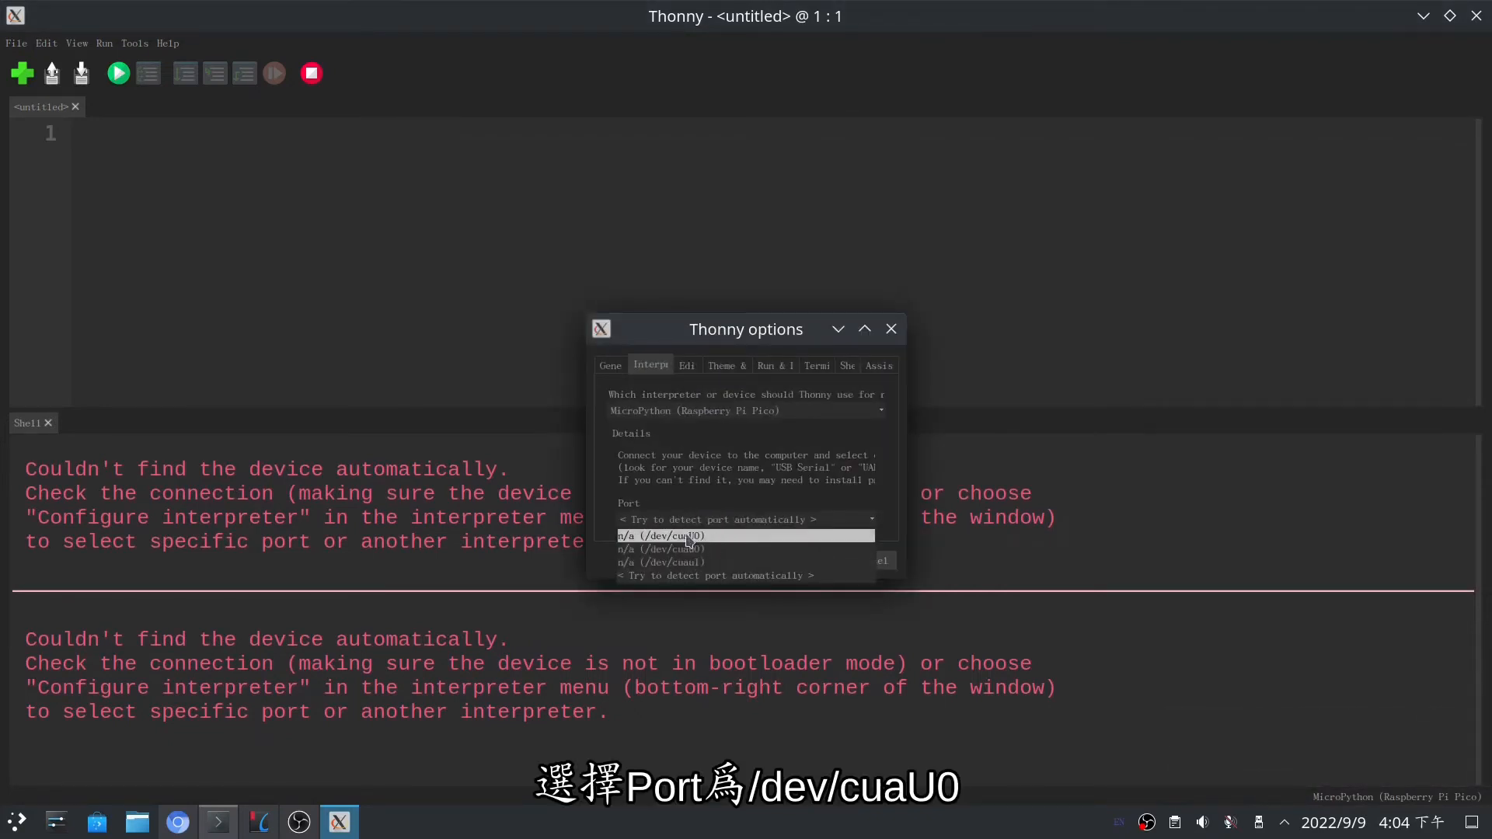
click(697, 536)
click(810, 562)
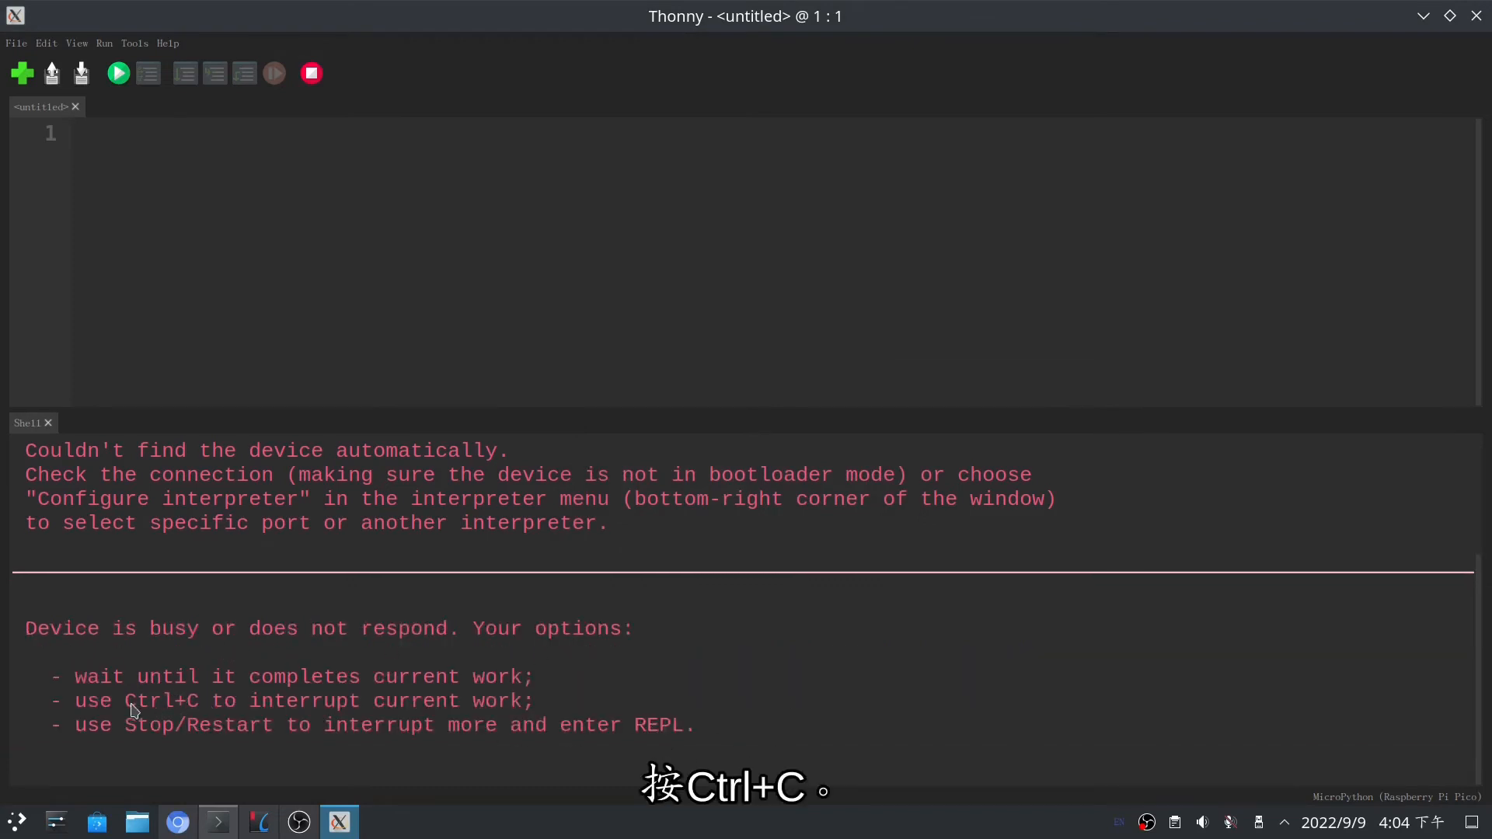
- Interrupt the program running on the Pico from the shell to reach the REPL prompt
drag(125, 702, 201, 704)
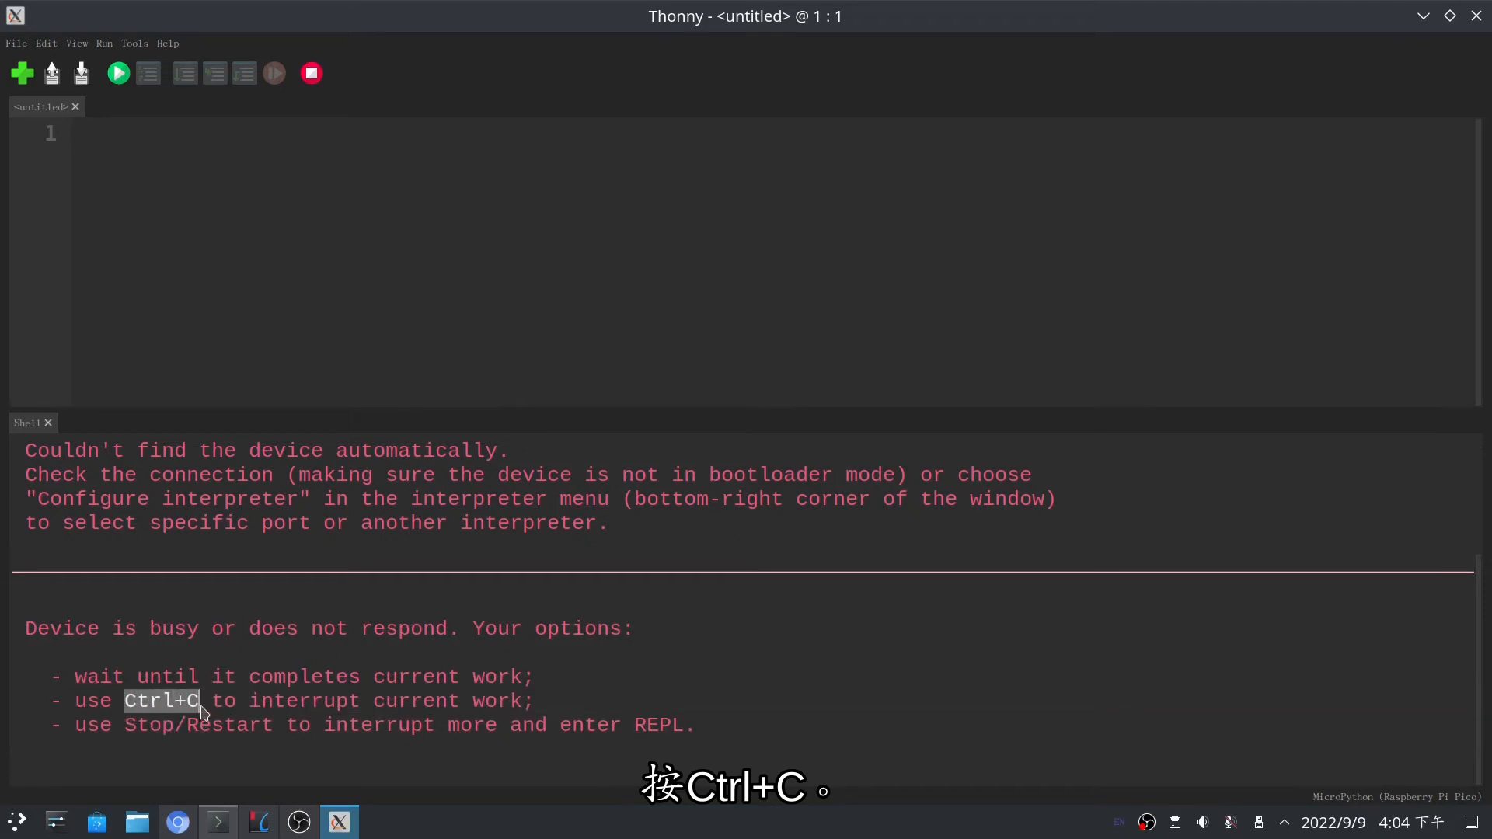
click(776, 761)
key(ctrl+c)
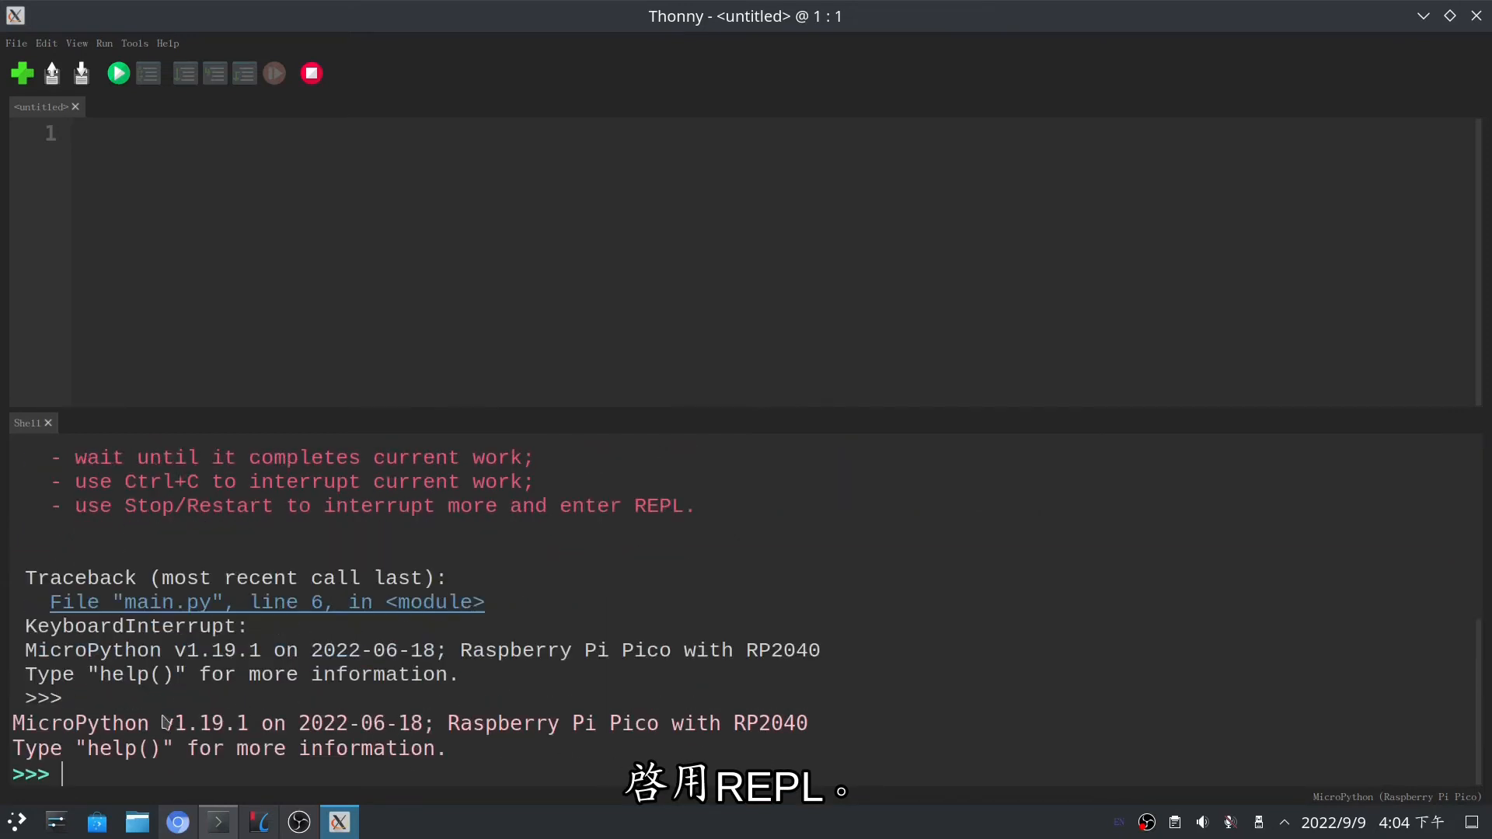
- Test the REPL by running help() and print("hello world")
key(Return)
key(Return)
text(help())
key(Return)
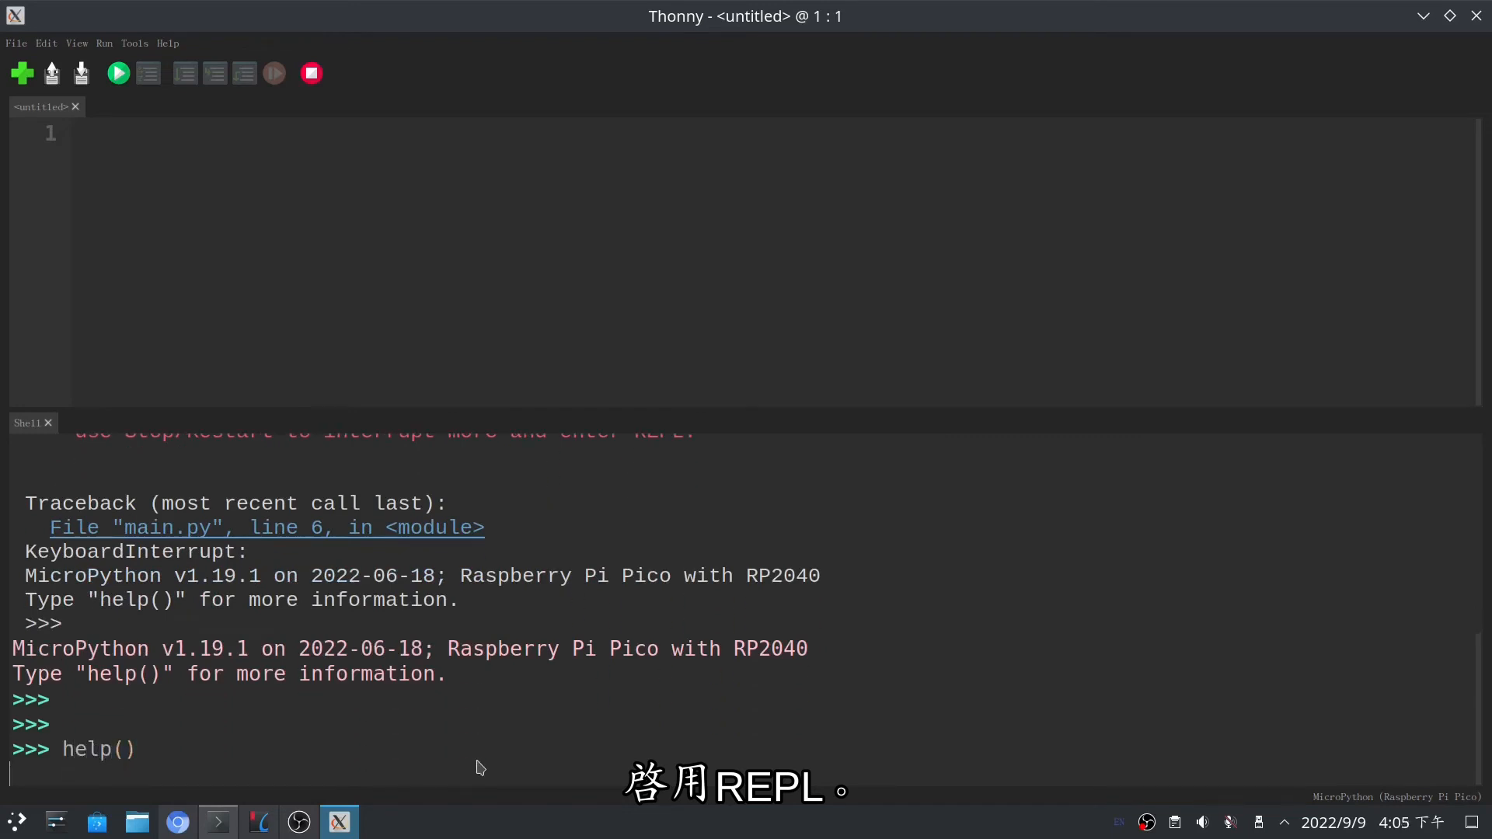
text(print("hello world"))
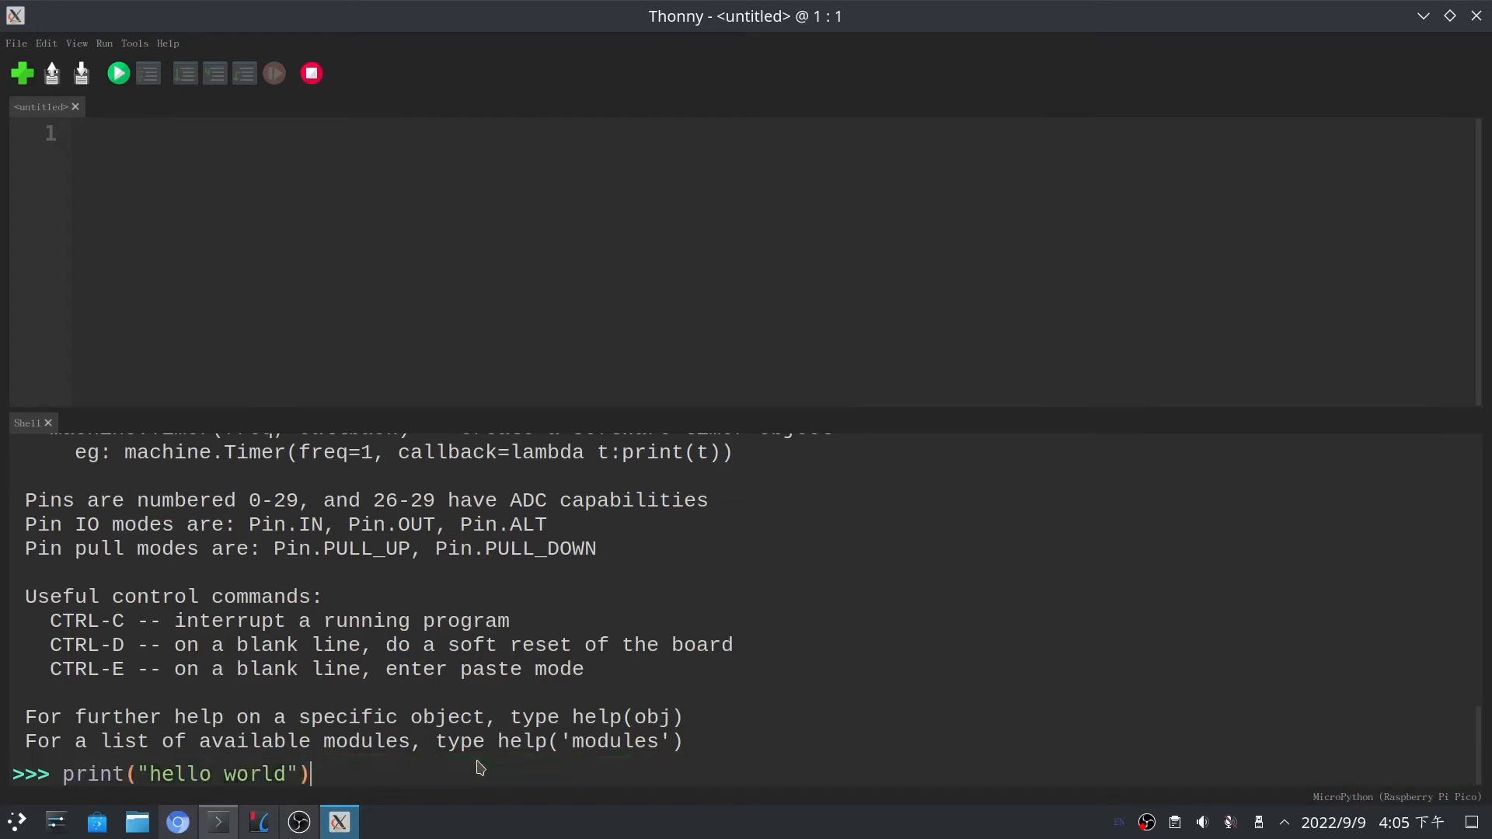
key(Return)
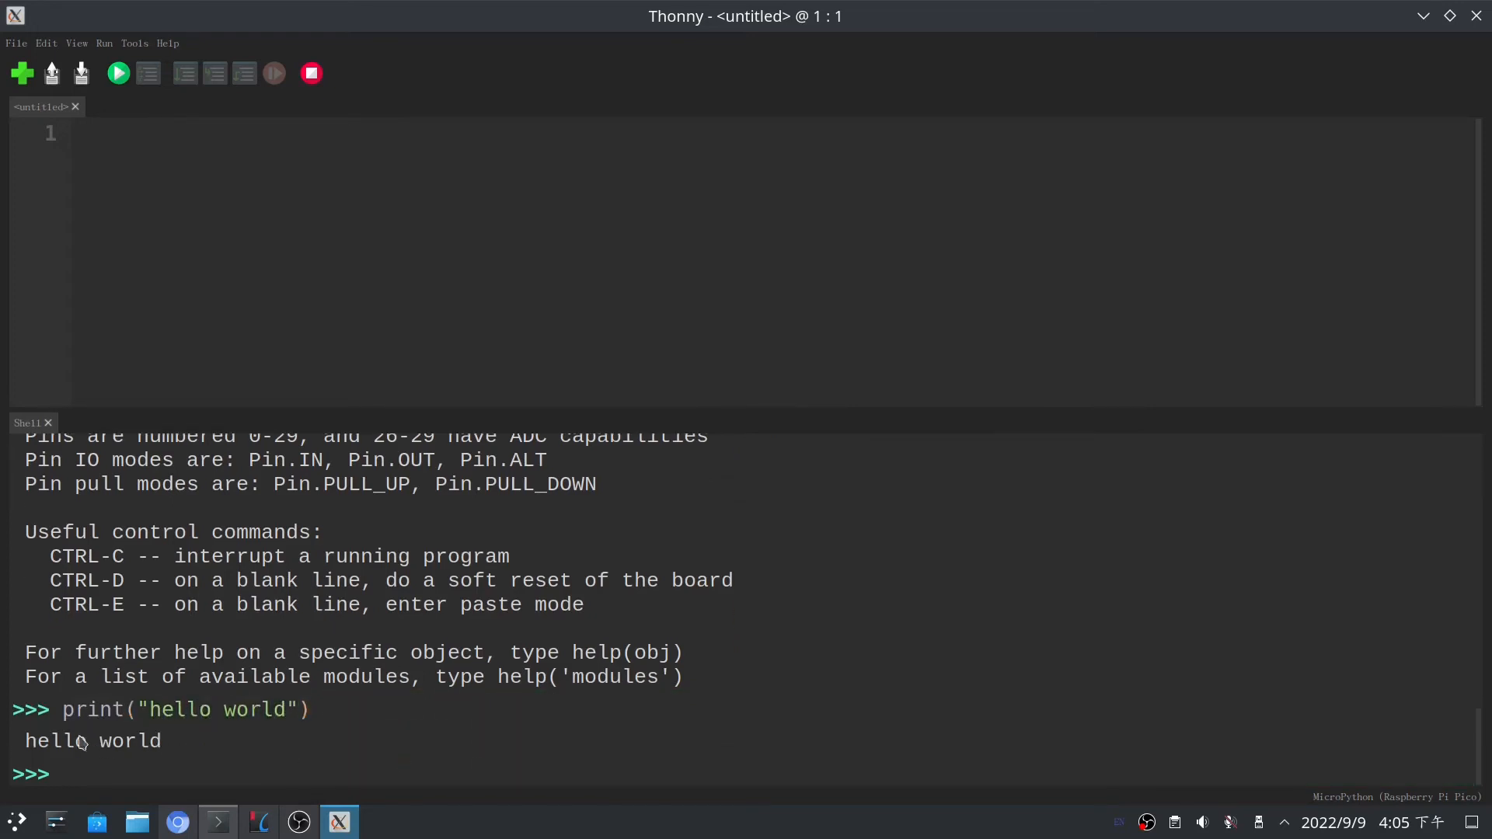
click(361, 728)
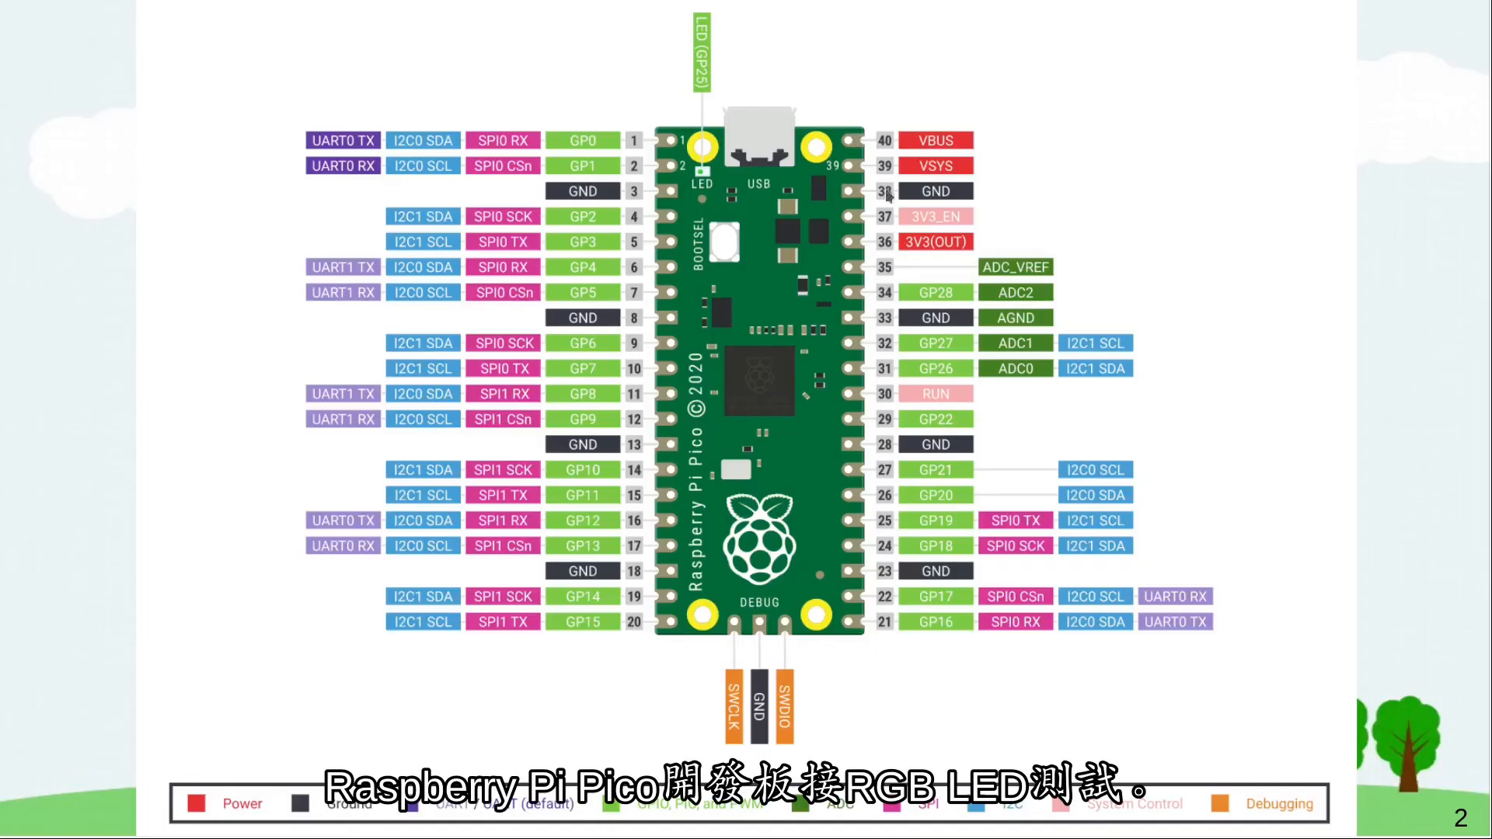
- Enable the slideshow pen and mark the GP15, GP14 and GP13 rows on the Pico pinout slide
right_click(1162, 154)
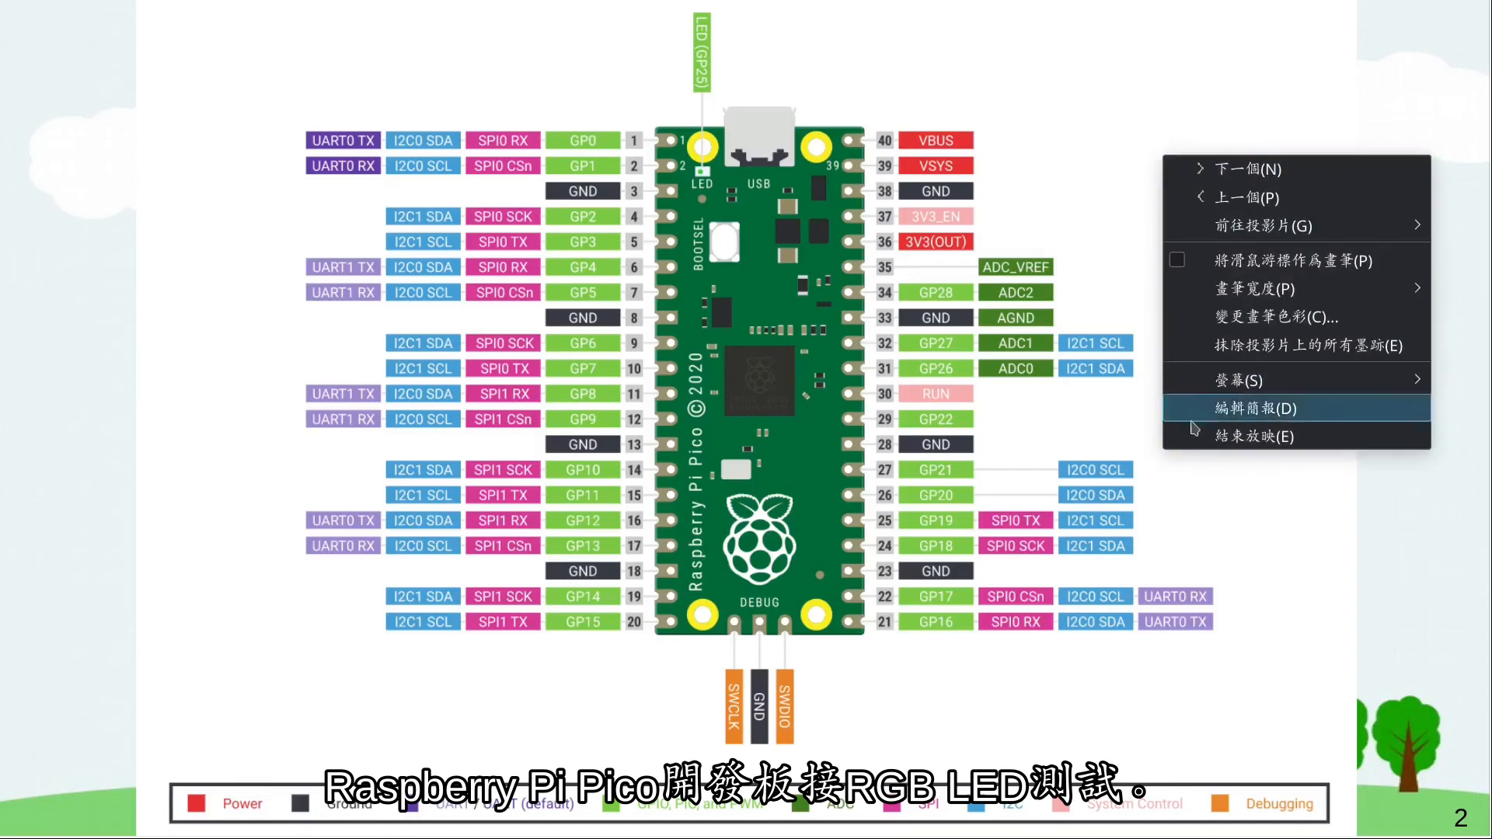
click(1207, 259)
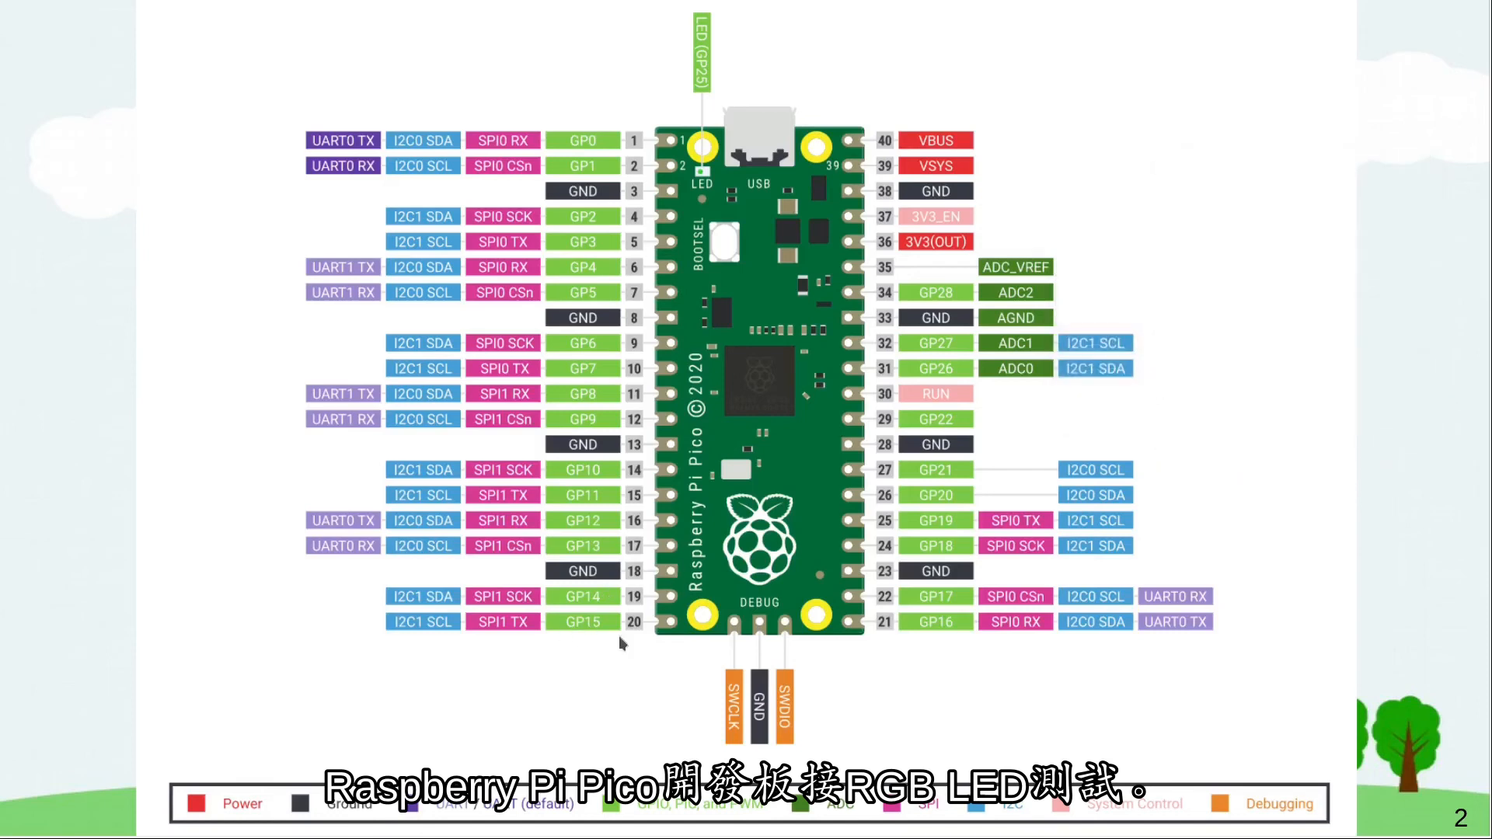
drag(609, 636, 626, 632)
mouse_move(505, 616)
mouse_down()
mouse_move(494, 658)
mouse_move(506, 634)
mouse_move(536, 665)
mouse_up()
drag(557, 595, 457, 590)
mouse_move(436, 579)
mouse_down()
mouse_move(418, 574)
mouse_move(444, 601)
mouse_move(450, 586)
mouse_move(441, 620)
mouse_up()
mouse_move(566, 546)
mouse_down()
mouse_move(440, 540)
mouse_move(458, 550)
mouse_up()
drag(373, 506, 378, 587)
right_click(1207, 185)
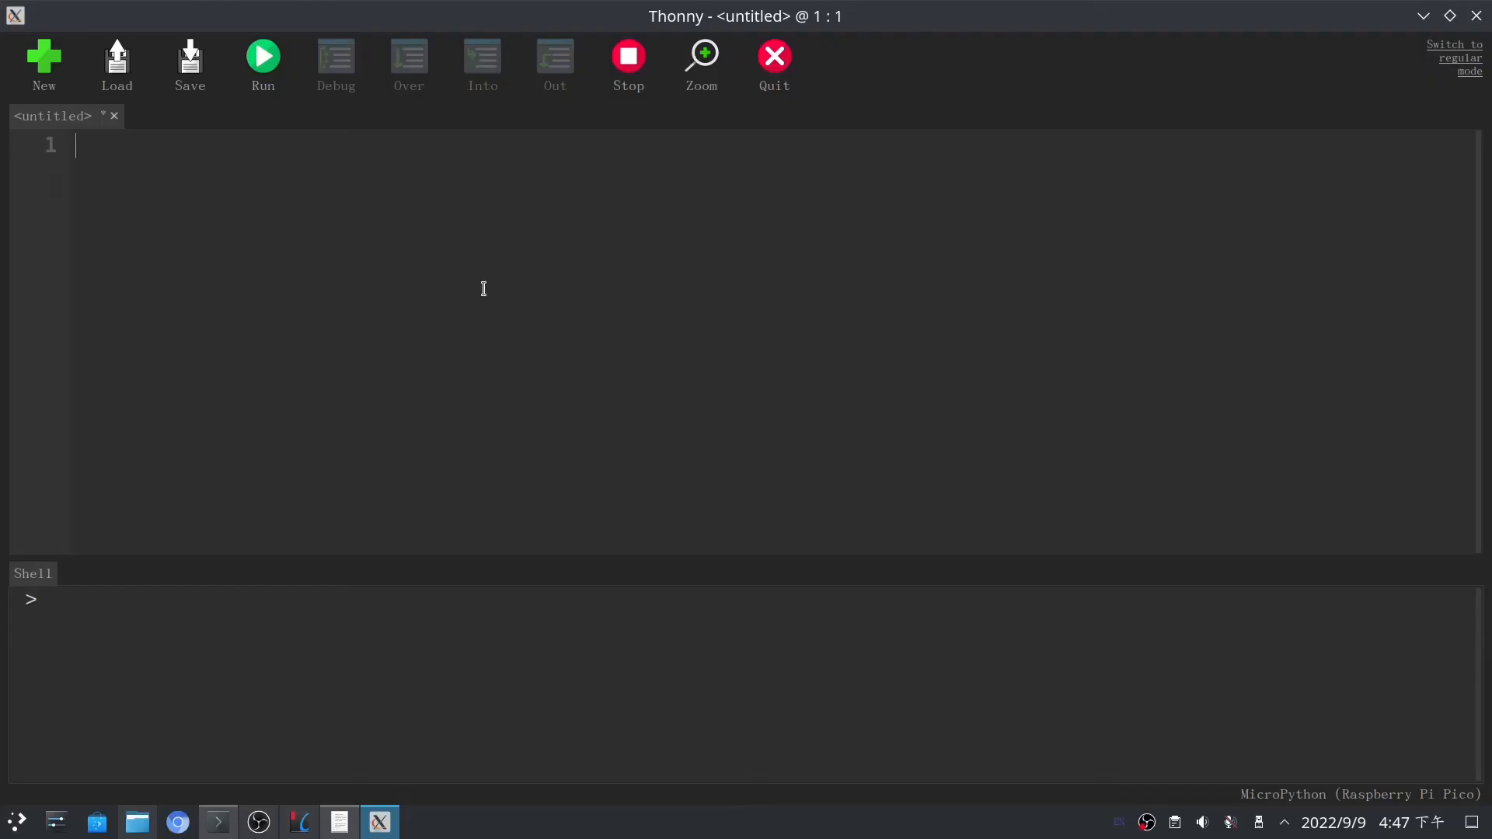
- Write "from machine import Pin, PWM" as the first line of the untitled script in Thonny
key(BackSpace)
key(BackSpace)
text(from n)
key(BackSpace)
text(mac)
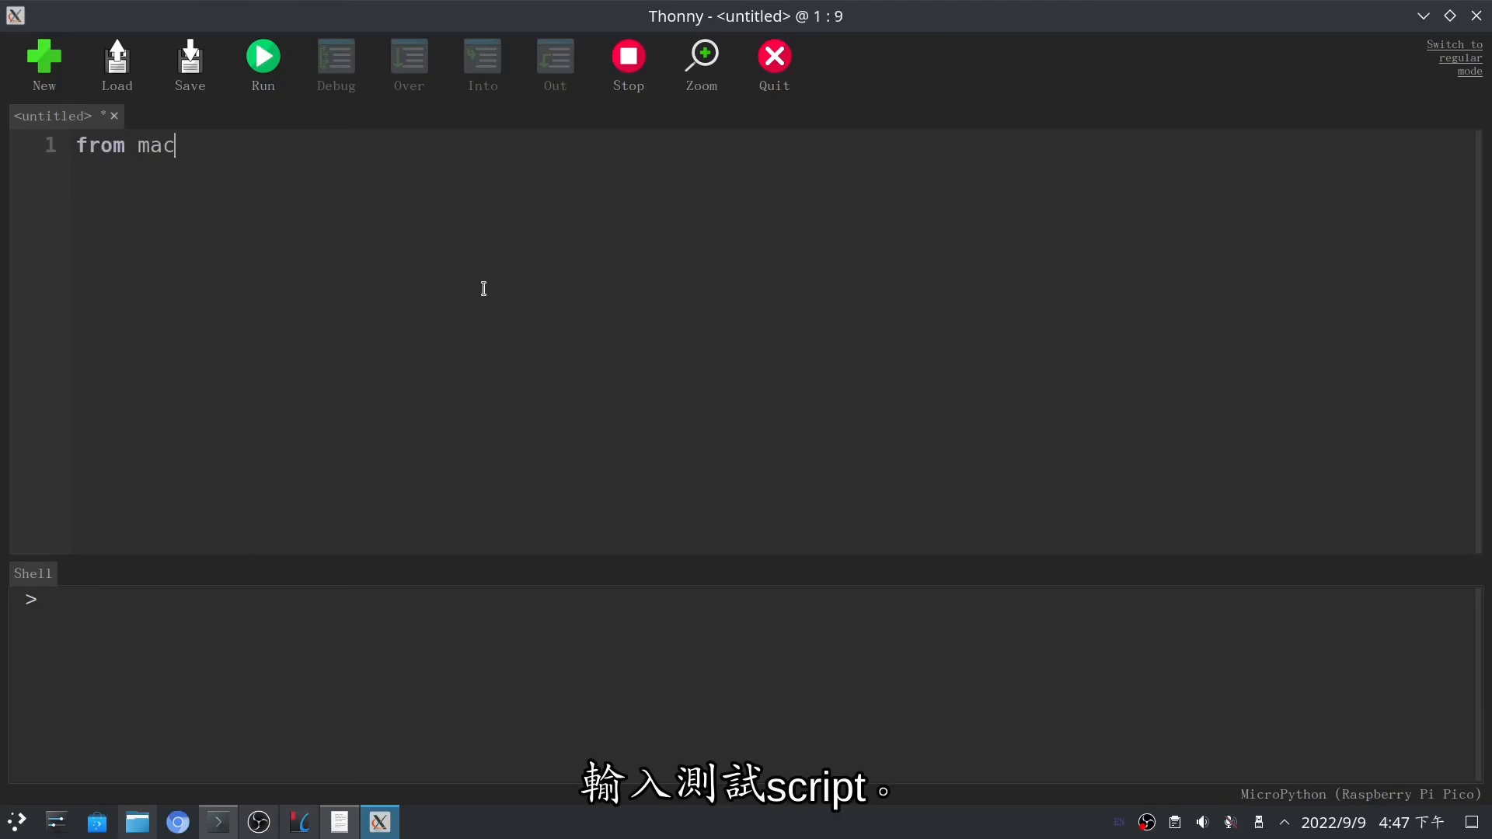
text(hine impor)
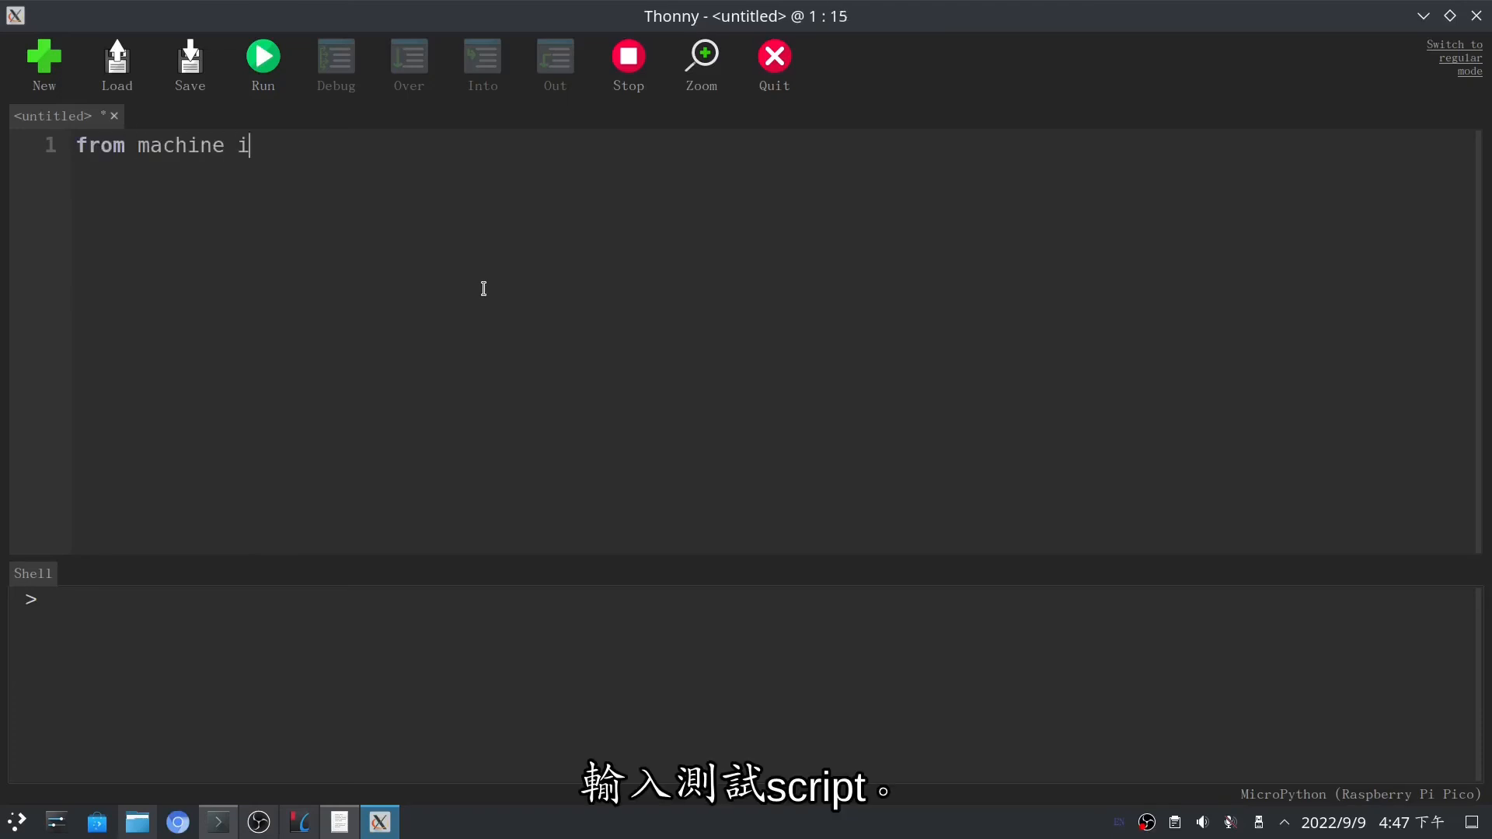
text(t Pin, PWM)
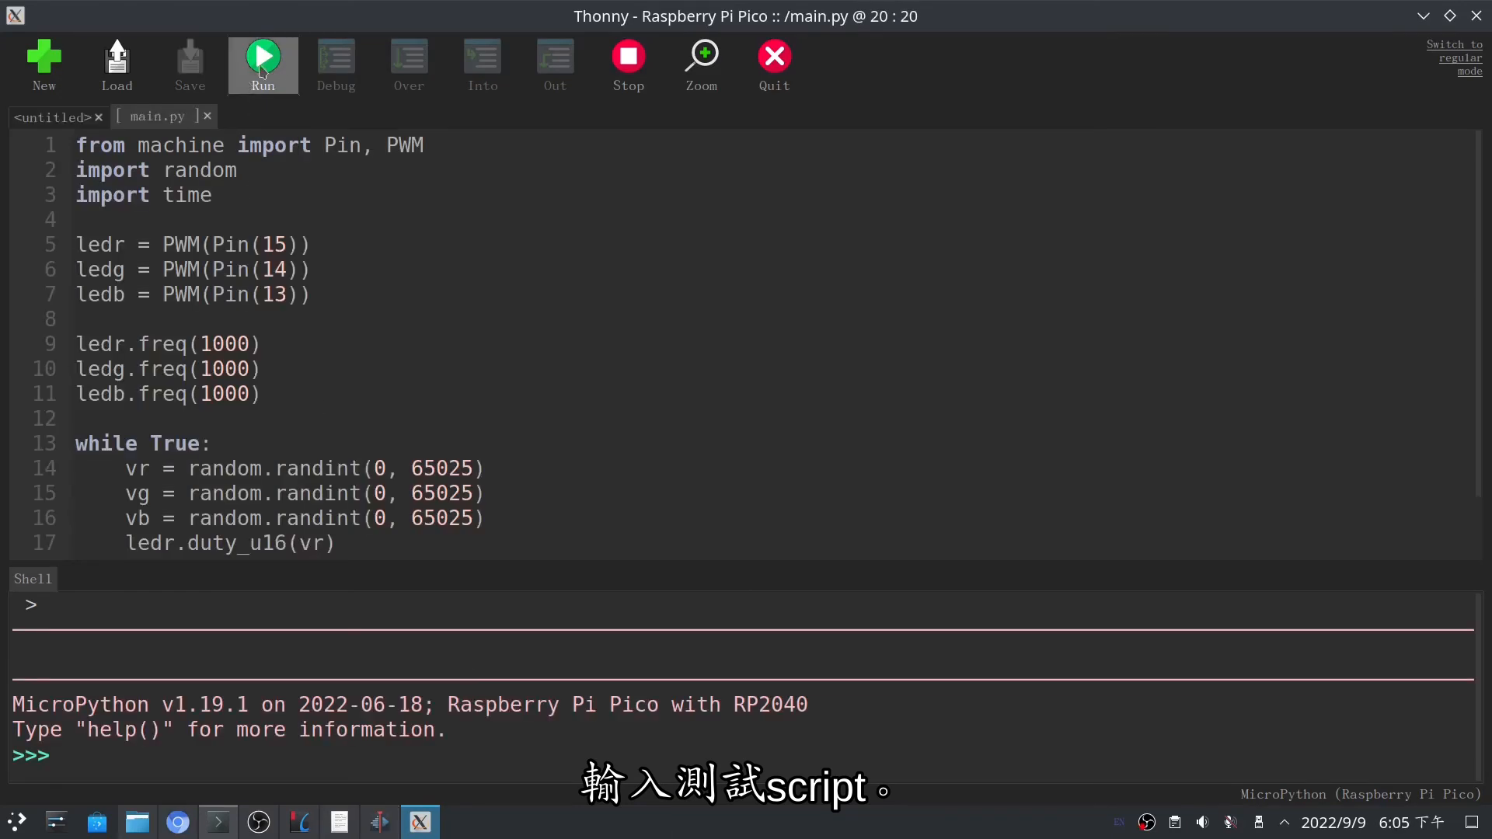
- Run the RGB LED script main.py on the Pico, and stop it after the test
click(261, 70)
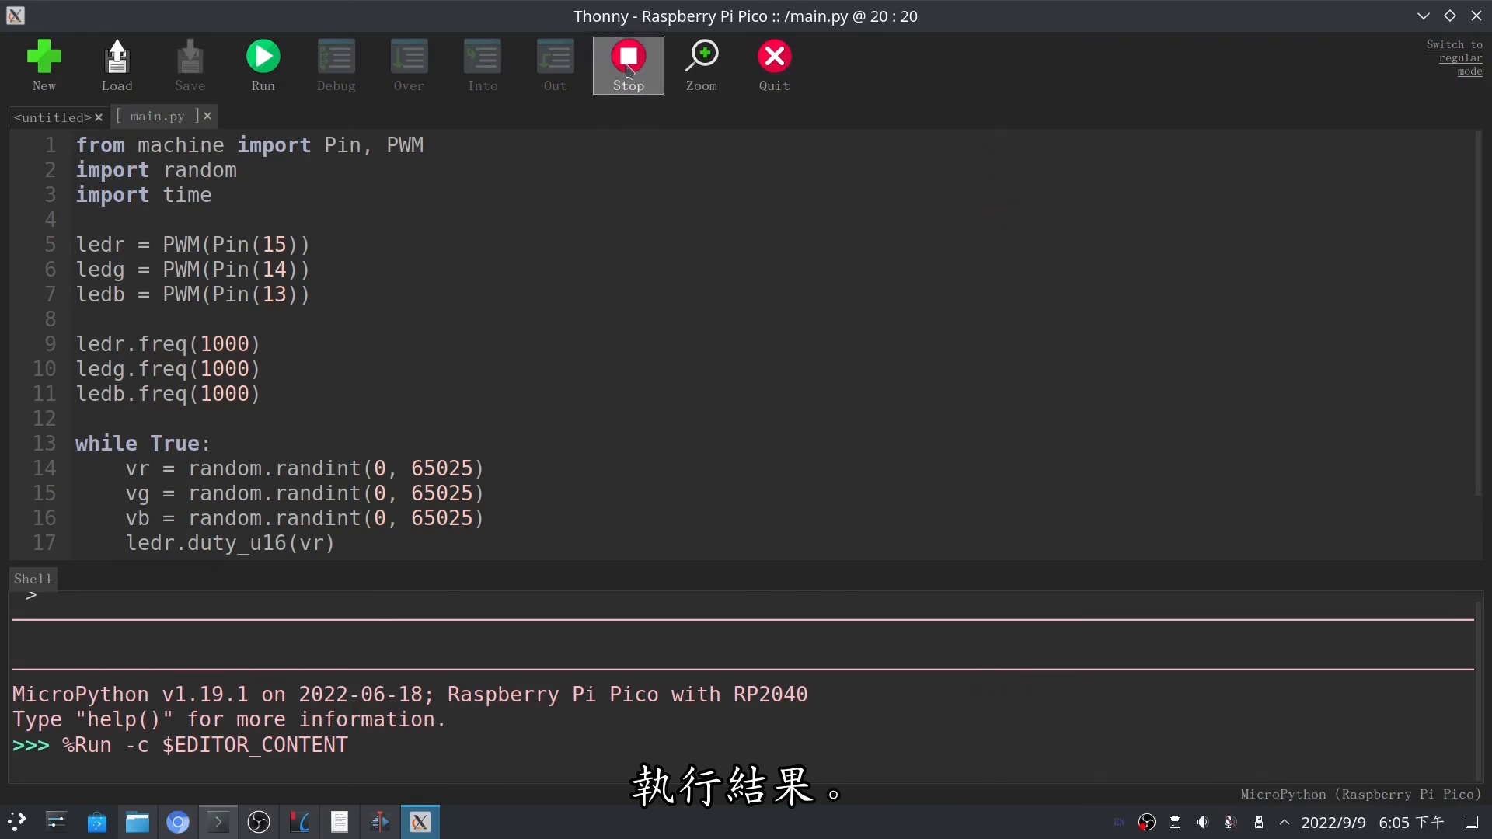
click(629, 70)
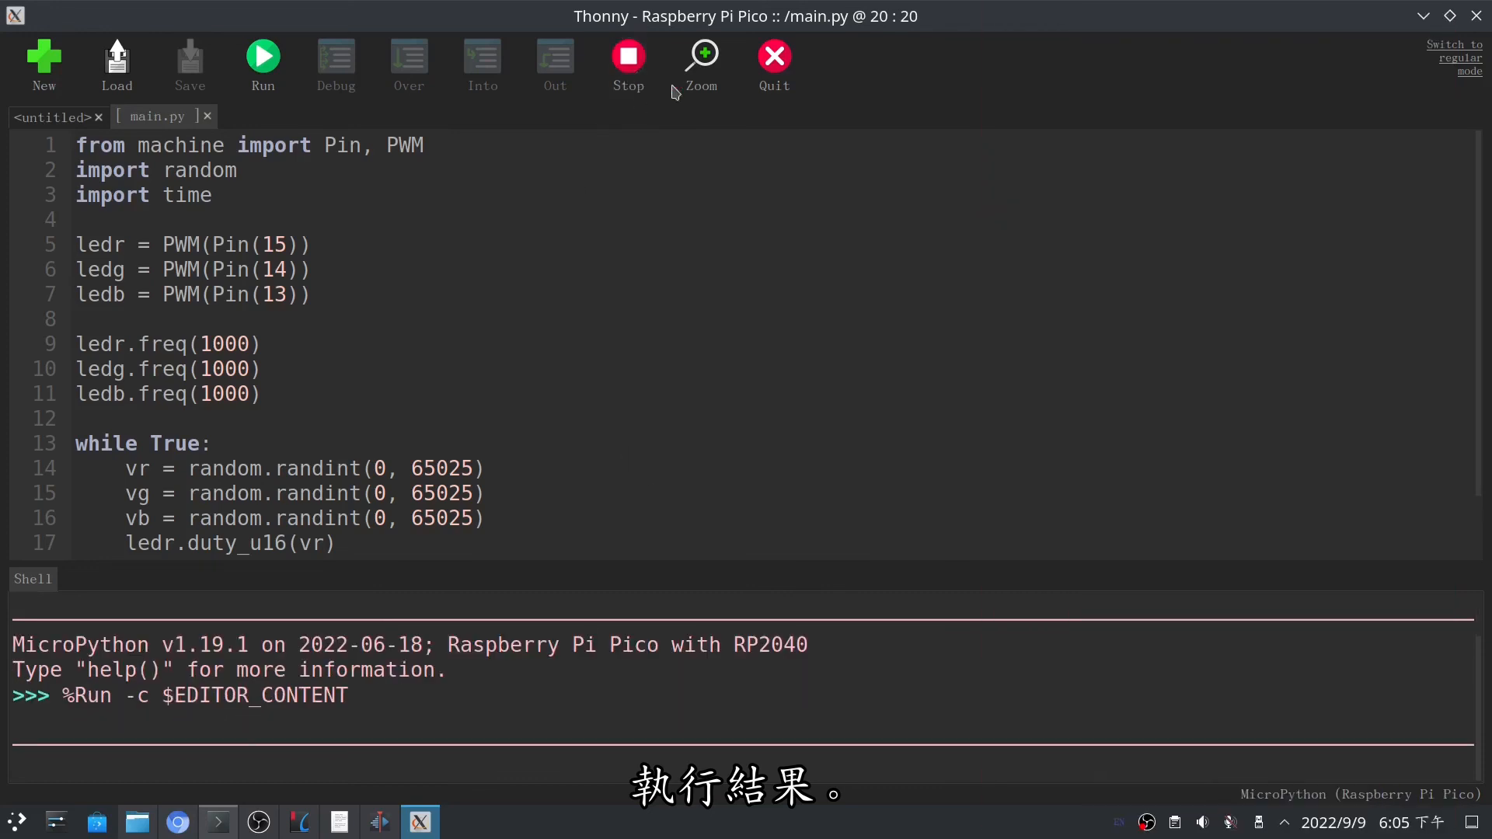